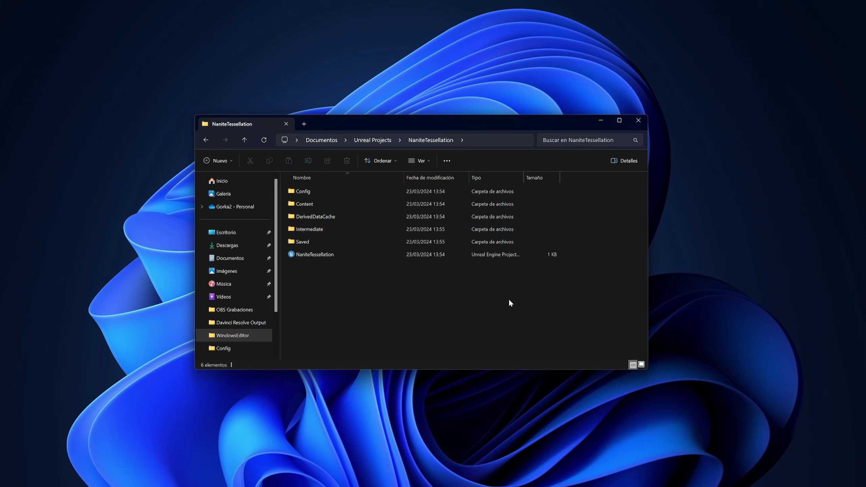
Open the DefaultEngine file from the NaniteTessellation project's Config folder and maximize its window
{"action": "double_click", "coordinate": [328, 196]}
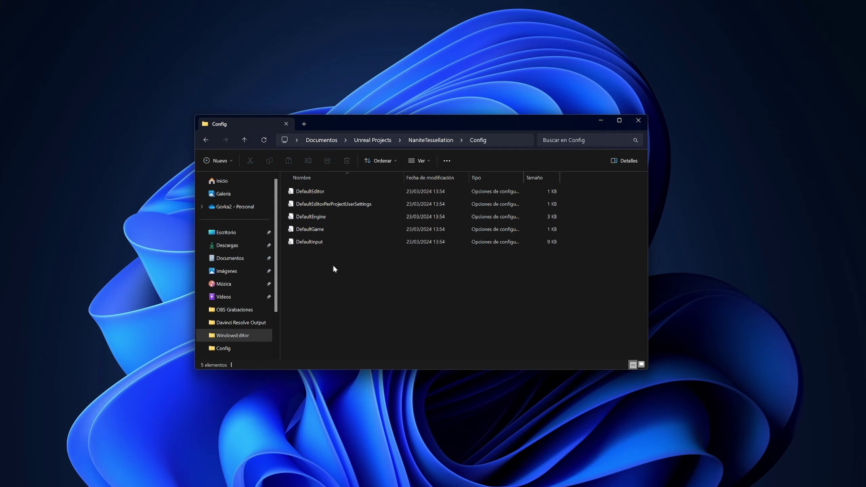
{"action": "left_click", "coordinate": [338, 219]}
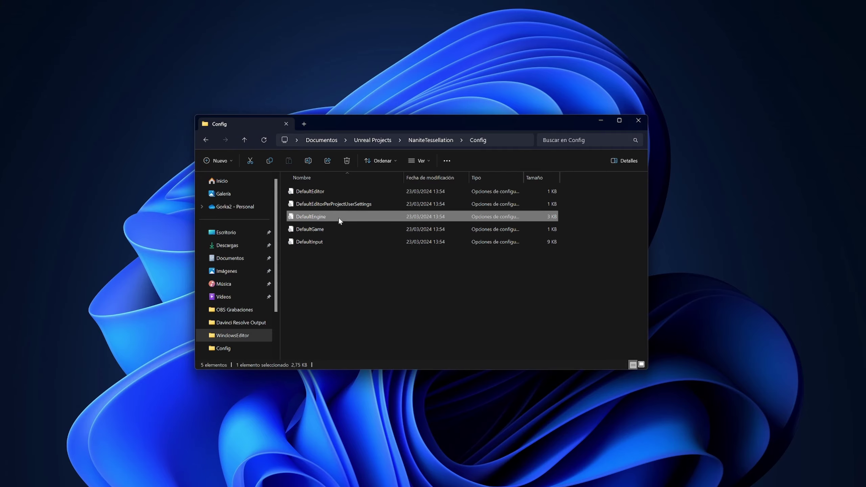
{"action": "double_click", "coordinate": [340, 216]}
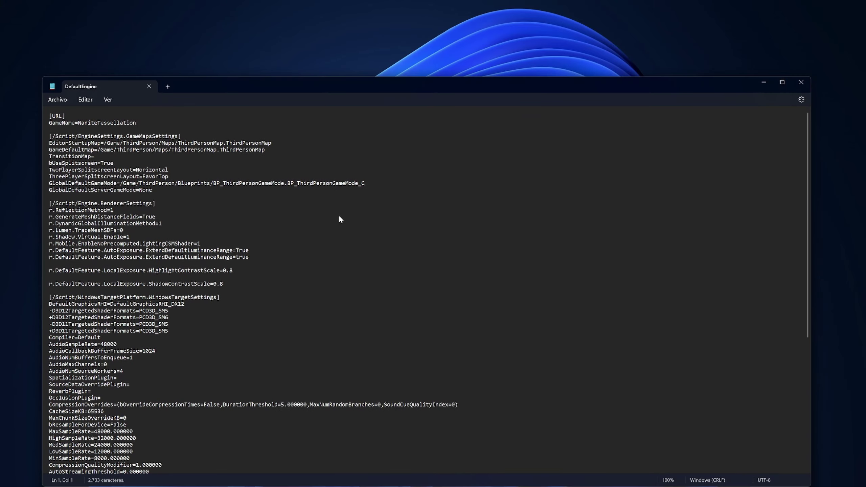
{"action": "left_click", "coordinate": [781, 82]}
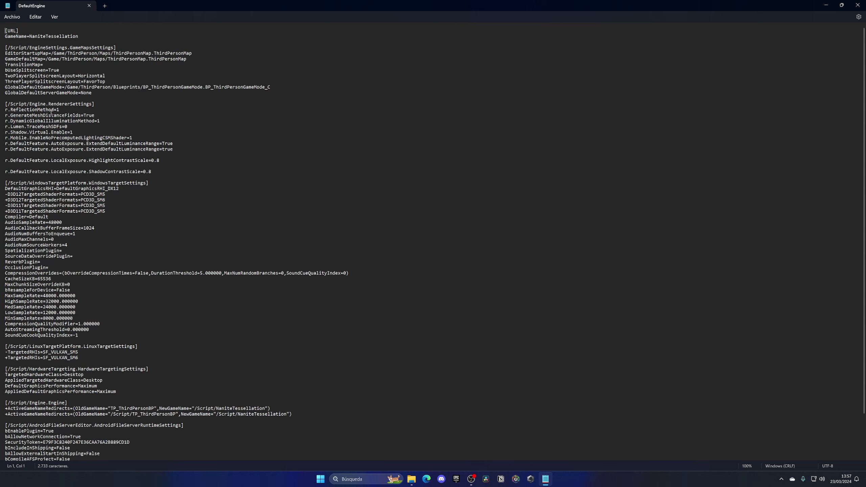
Add the lines r.Nanite.AllowTessellation=1 and r.Nanite.Tessellation=1 below the AutoExposure entries in the RendererSettings section
{"action": "left_click", "coordinate": [181, 148]}
{"action": "key", "text": "Return"}
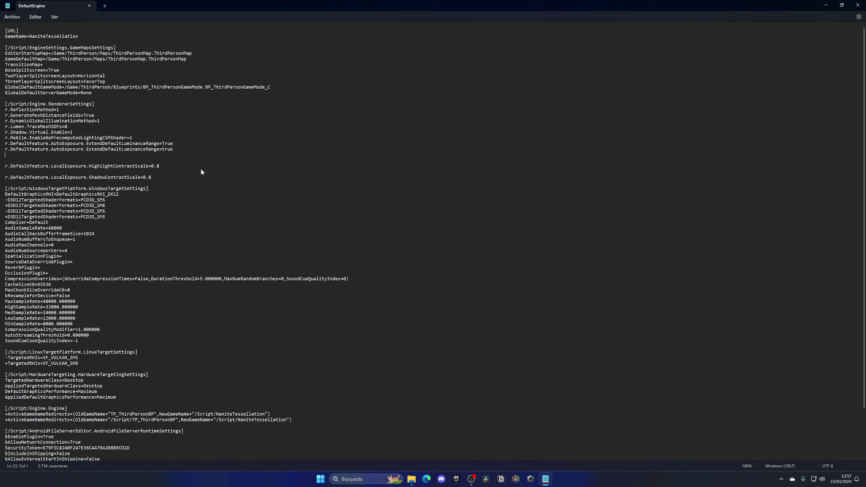
{"action": "key", "text": "Return"}
{"action": "type", "text": "r.Nanite.AllowTessellation=1 r.Nanite.Tessellation=1"}
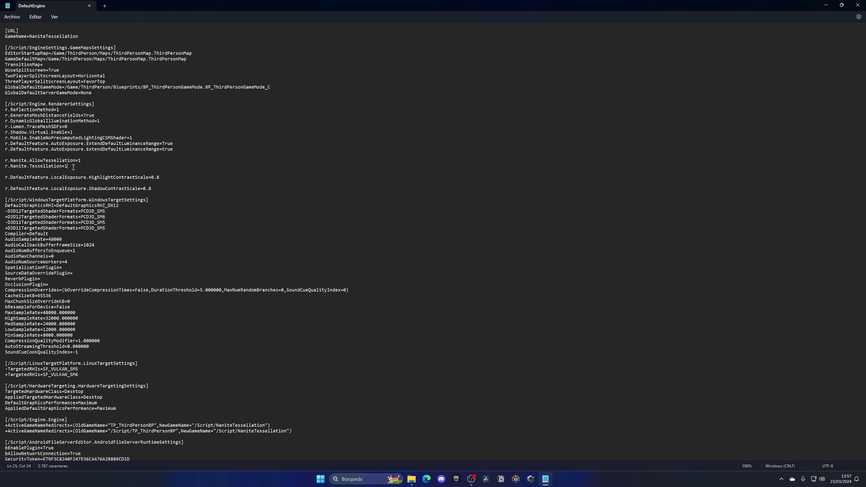
{"action": "left_click", "coordinate": [61, 160]}
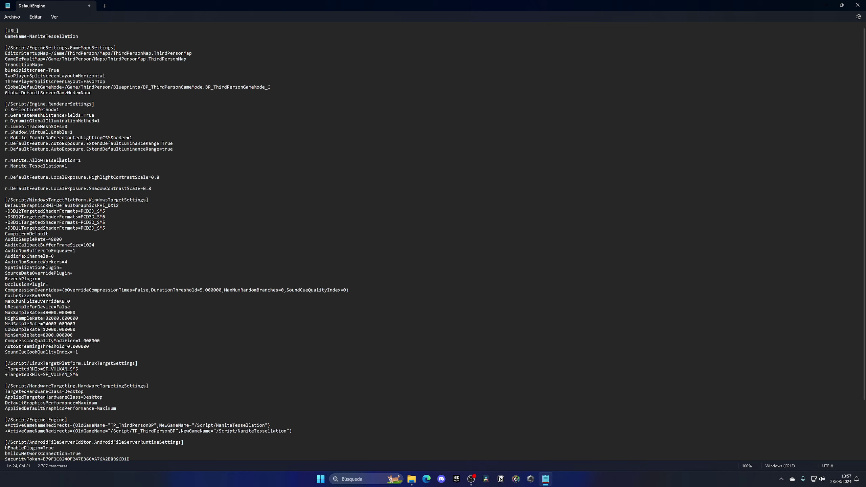
{"action": "left_click", "coordinate": [77, 165]}
Save and close DefaultEngine, and open the NaniteTessellation project in Unreal Engine
{"action": "left_click", "coordinate": [12, 17]}
{"action": "left_click", "coordinate": [24, 63]}
{"action": "left_click", "coordinate": [858, 5]}
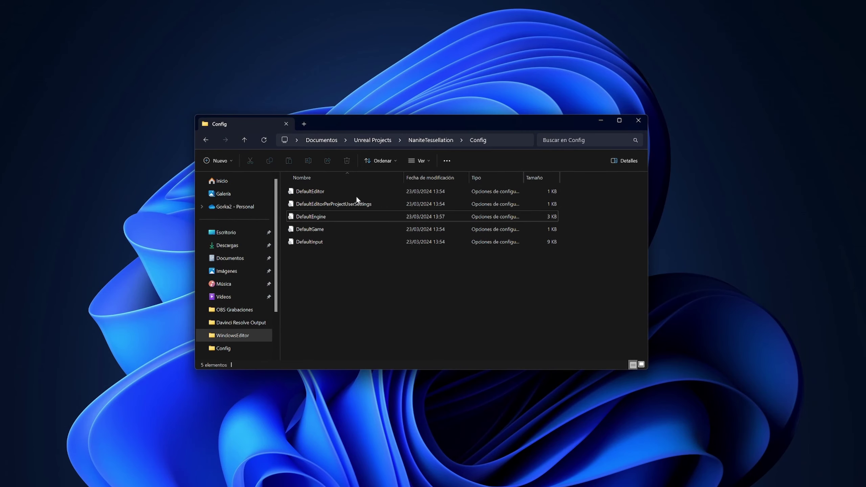
{"action": "left_click", "coordinate": [437, 143]}
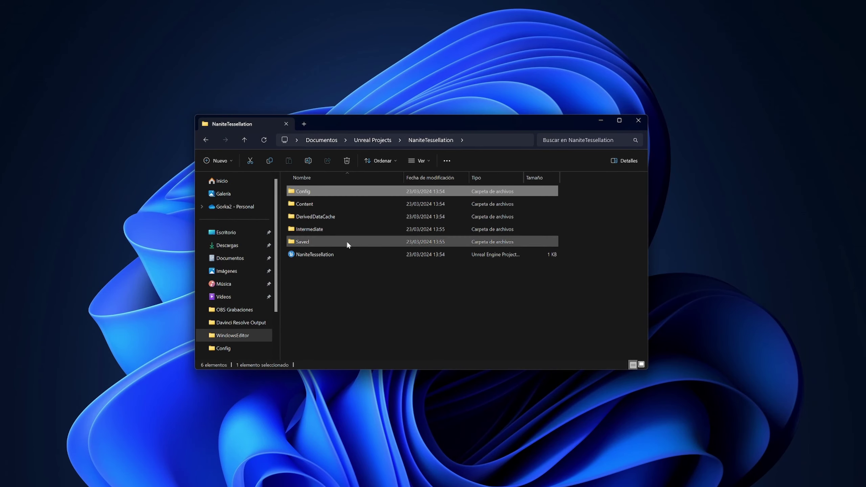
{"action": "double_click", "coordinate": [326, 255]}
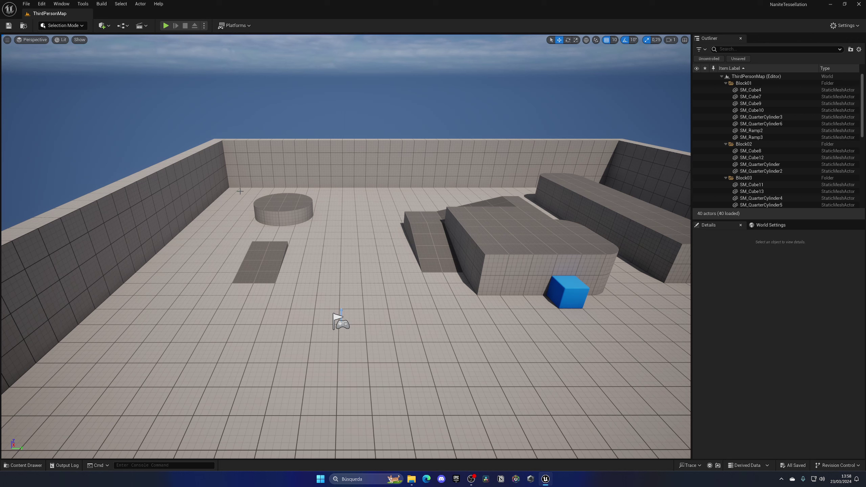
Enable the Nanite Displaced Mesh plugin, accept its beta status, restart the editor and close the plugin list
{"action": "left_click", "coordinate": [42, 4]}
{"action": "left_click", "coordinate": [79, 111]}
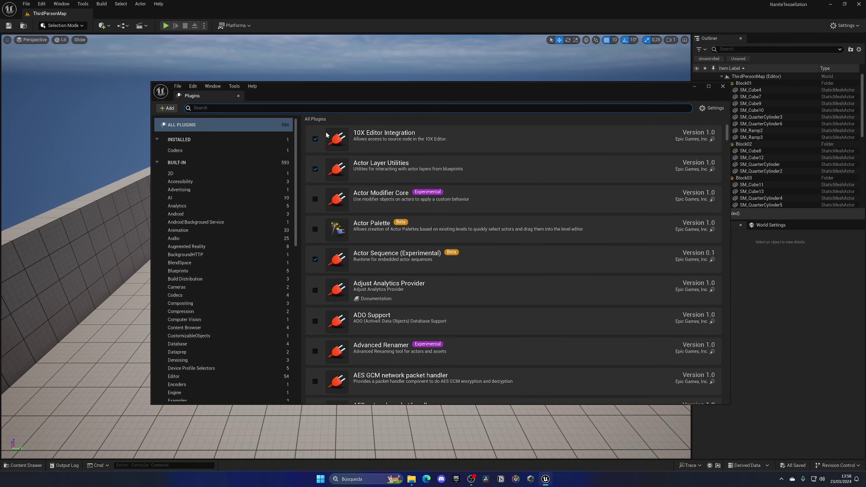
{"action": "type", "text": "nanite"}
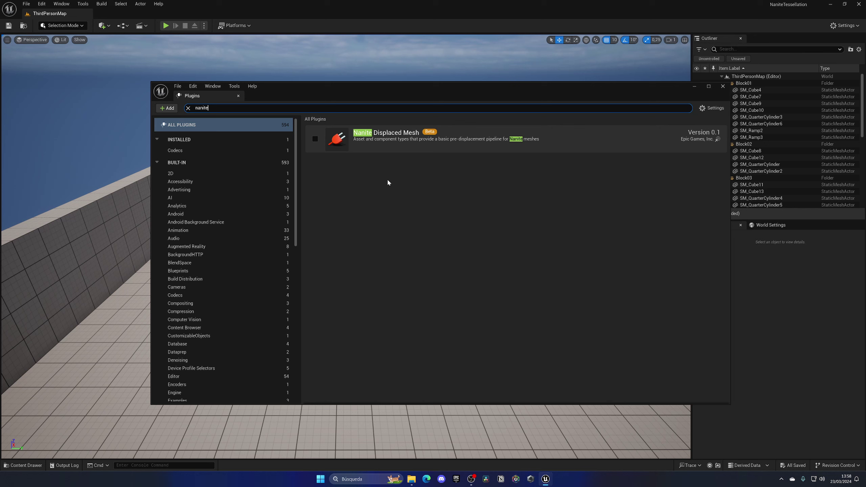
{"action": "left_click", "coordinate": [315, 138]}
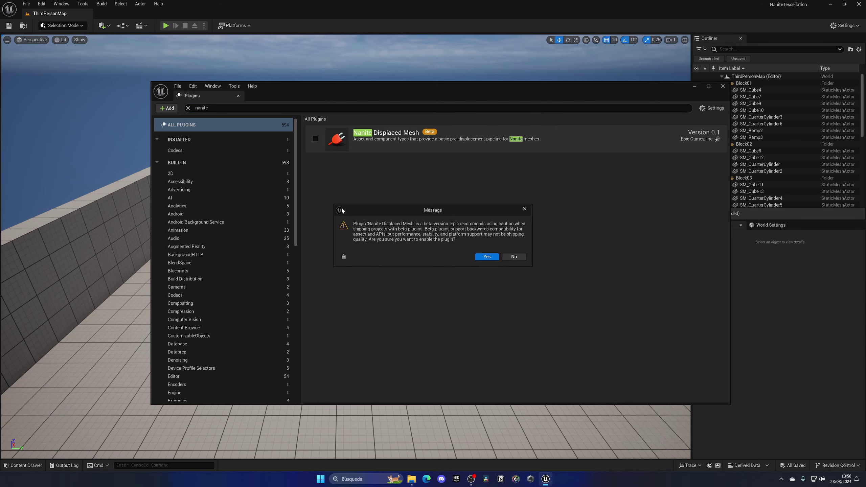
{"action": "left_click", "coordinate": [483, 257]}
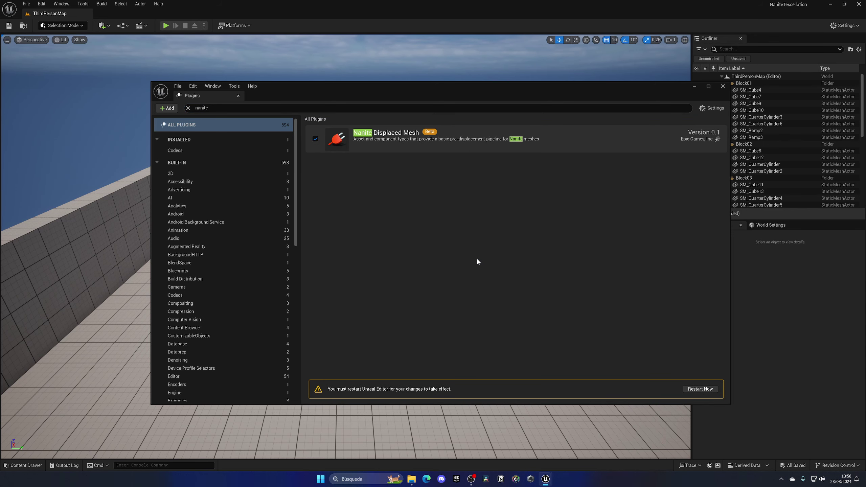
{"action": "left_click", "coordinate": [696, 389]}
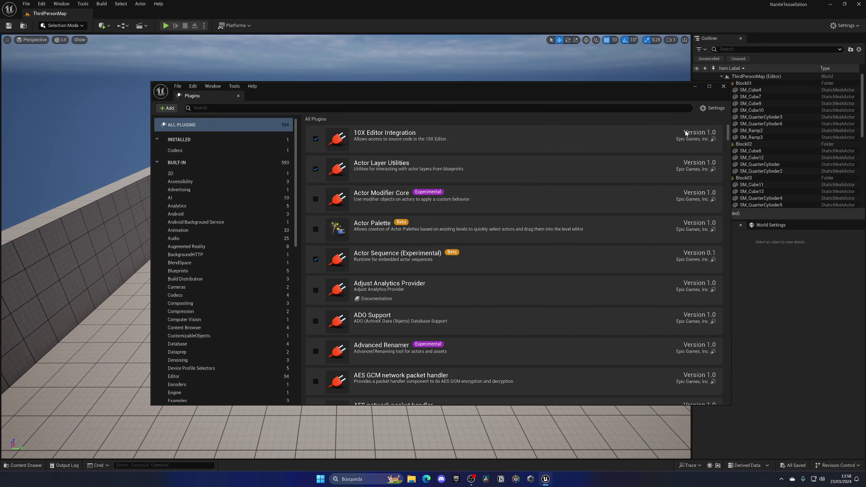
{"action": "left_click", "coordinate": [723, 85]}
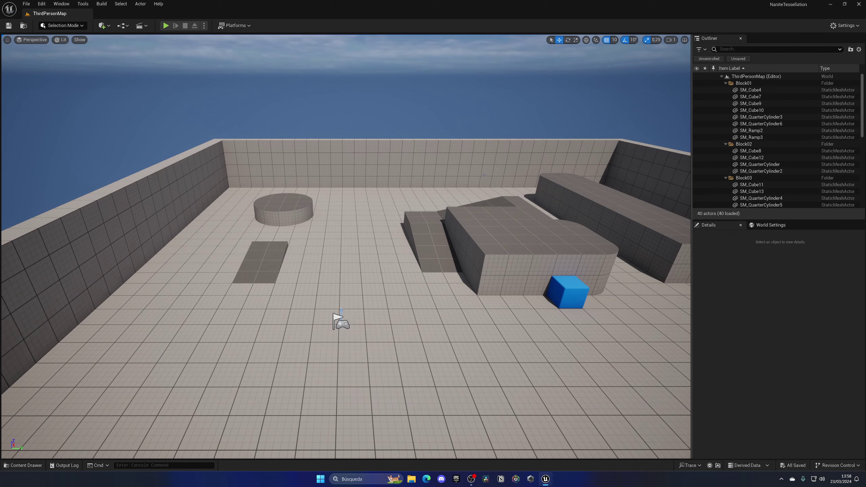
Show Content Browser 1 docked below the viewport, go to the Content folder and reduce the browser's height
{"action": "left_click", "coordinate": [61, 4]}
{"action": "mouse_move", "coordinate": [136, 40]}
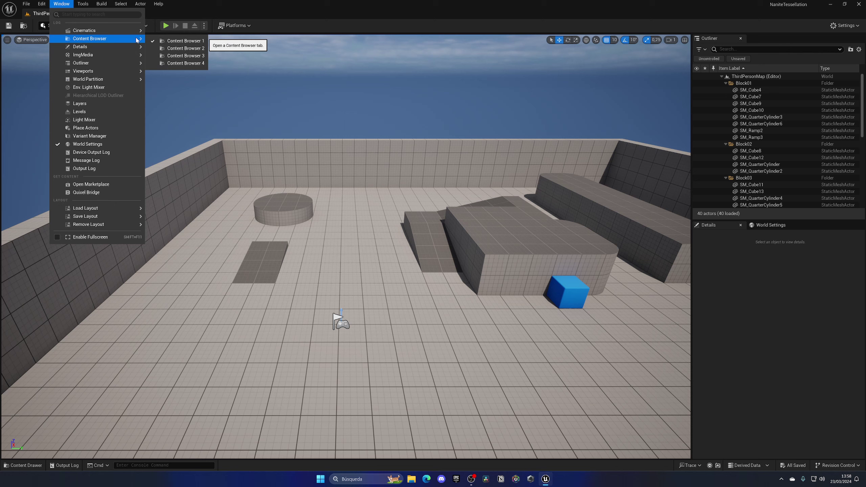
{"action": "left_click", "coordinate": [184, 40]}
{"action": "left_click_drag", "start_coordinate": [295, 136], "coordinate": [163, 422]}
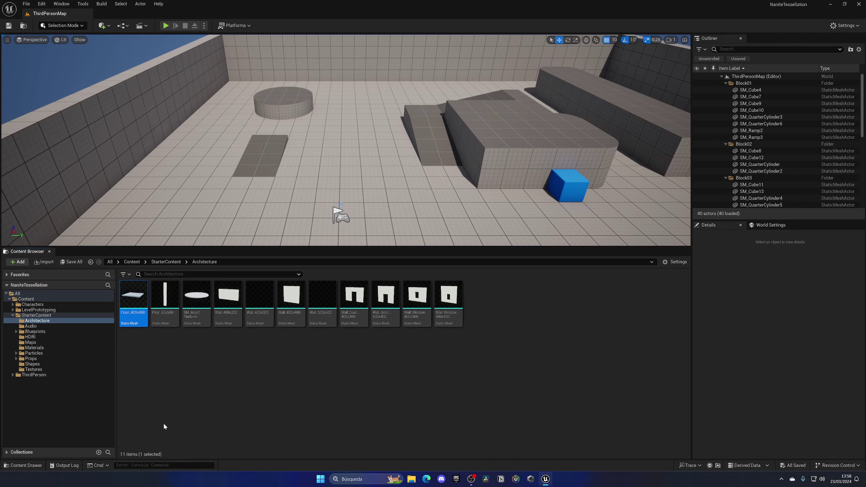
{"action": "left_click", "coordinate": [136, 263]}
{"action": "left_click_drag", "start_coordinate": [156, 247], "coordinate": [160, 300]}
{"action": "scroll", "coordinate": [204, 234], "scroll_direction": "up", "scroll_amount": 3}
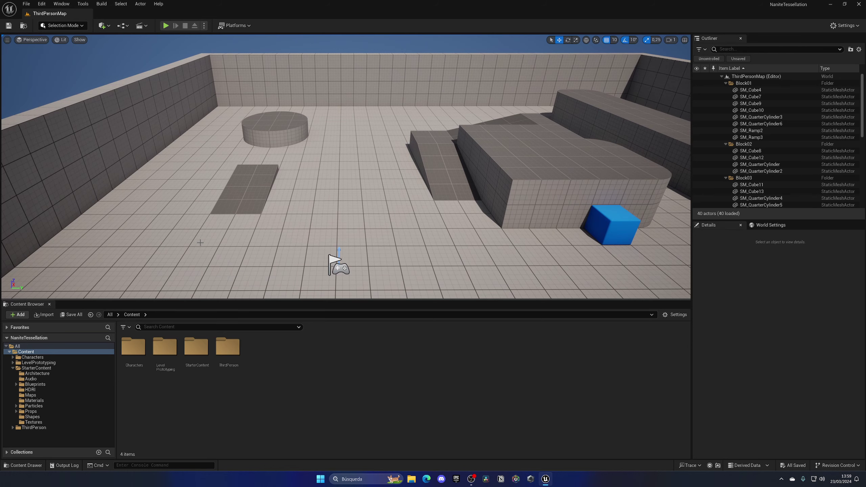
Add the Beach Cliff surface at Highest Quality from Quixel Bridge to the project and minimize Bridge
{"action": "left_click", "coordinate": [61, 3]}
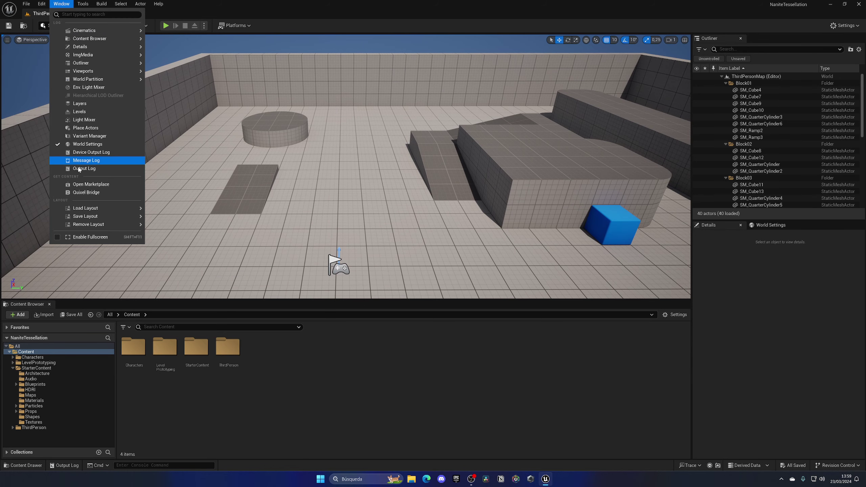
{"action": "left_click", "coordinate": [84, 192]}
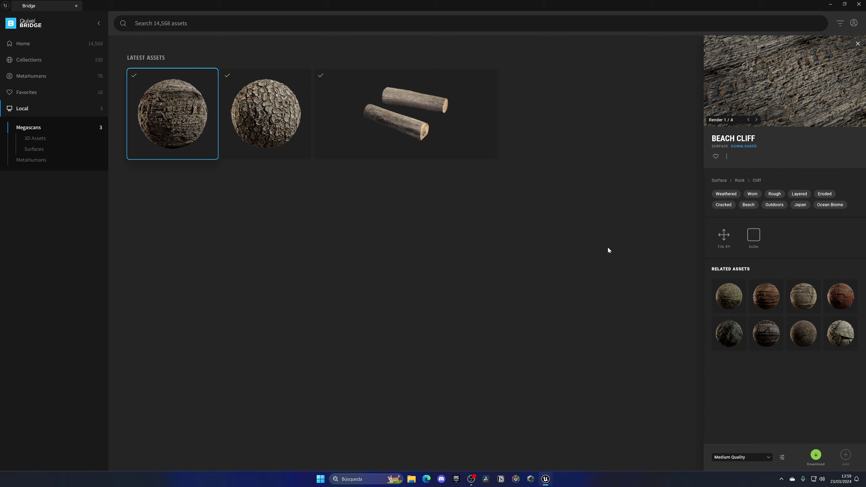
{"action": "left_click", "coordinate": [721, 456]}
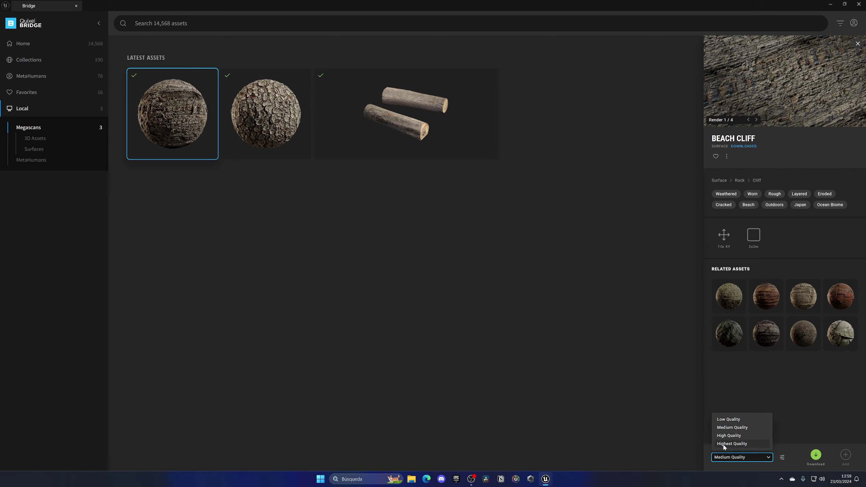
{"action": "left_click", "coordinate": [744, 427]}
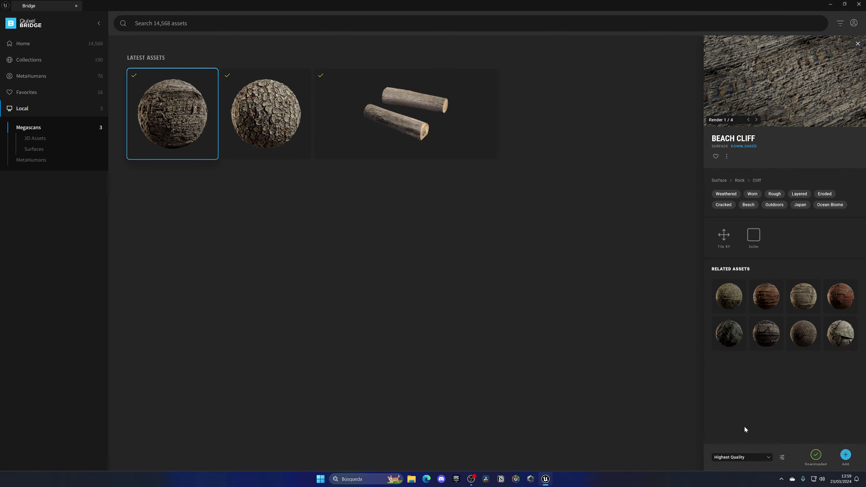
{"action": "left_click", "coordinate": [845, 455]}
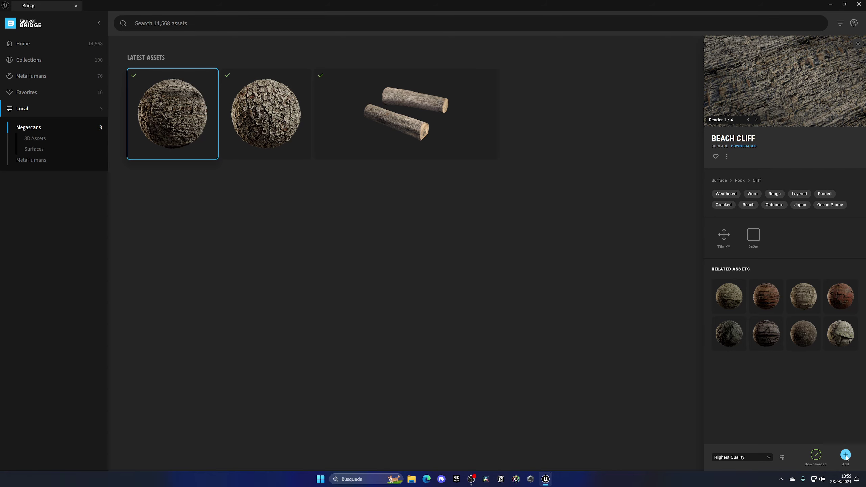
{"action": "left_click", "coordinate": [830, 3]}
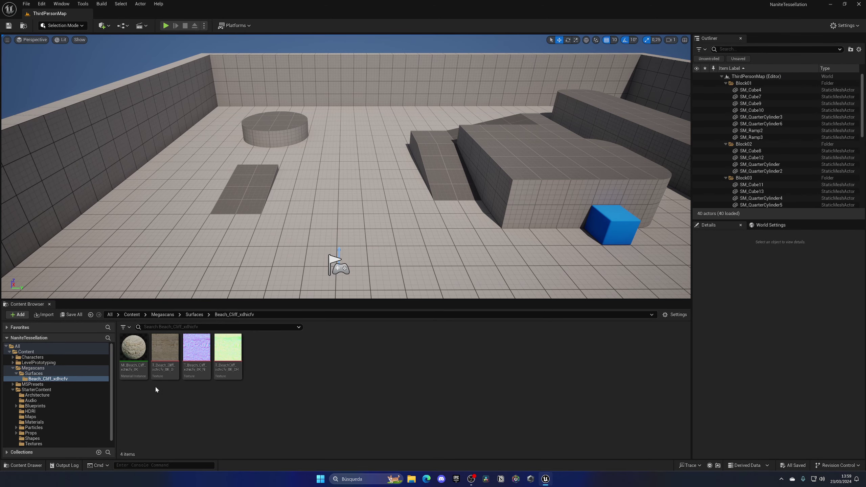
Create a material named M_NaniteTessellation in the Beach Cliff surface folder and open it for editing
{"action": "left_click", "coordinate": [143, 370]}
{"action": "left_click", "coordinate": [150, 402]}
{"action": "right_click", "coordinate": [268, 368]}
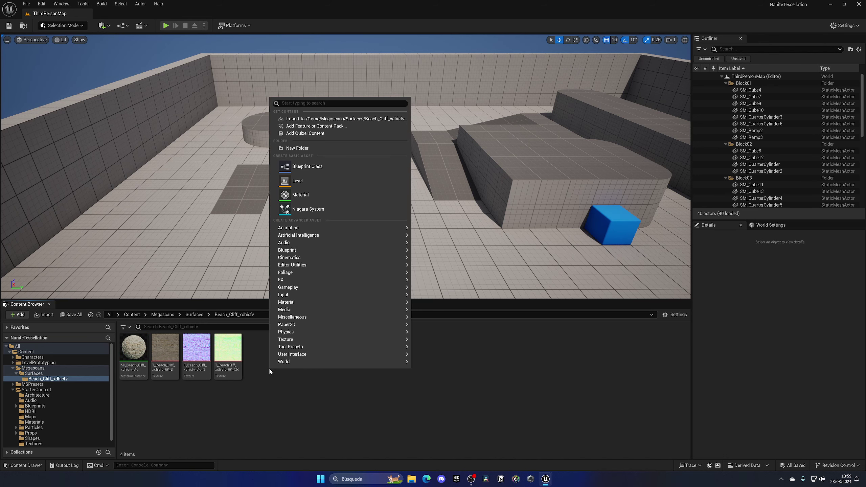
{"action": "left_click", "coordinate": [303, 197]}
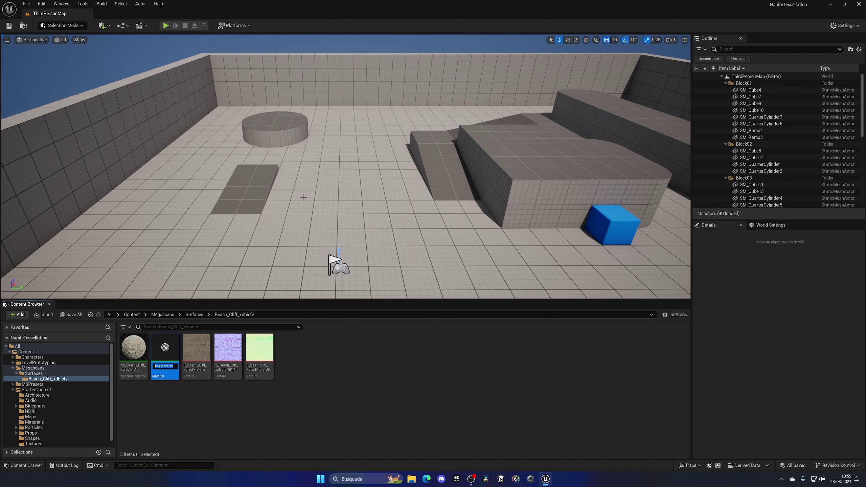
{"action": "type", "text": "M"}
{"action": "type", "text": "_NaniteTesse"}
{"action": "type", "text": "llation"}
{"action": "key", "text": "Return"}
{"action": "key", "text": "Return"}
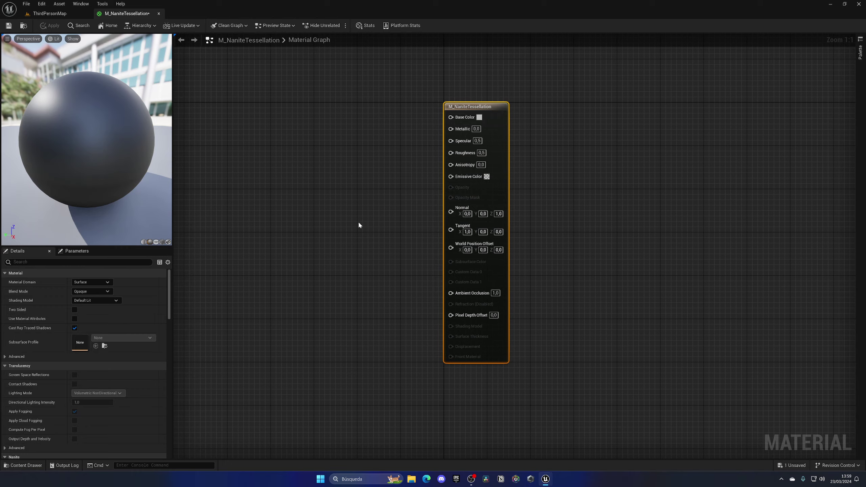
Turn on Enable Tessellation and Used with Nanite for M_NaniteTessellation and apply the material changes
{"action": "right_click_drag", "start_coordinate": [358, 225], "coordinate": [441, 232]}
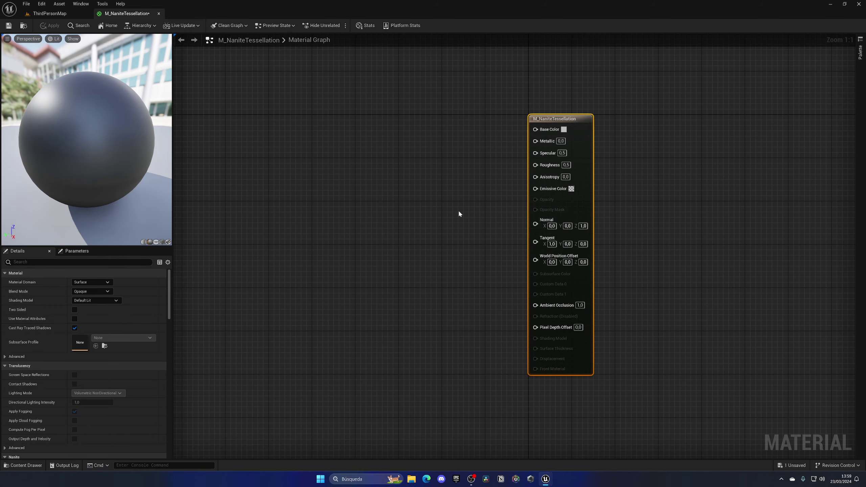
{"action": "left_click", "coordinate": [456, 183]}
{"action": "left_click", "coordinate": [559, 119]}
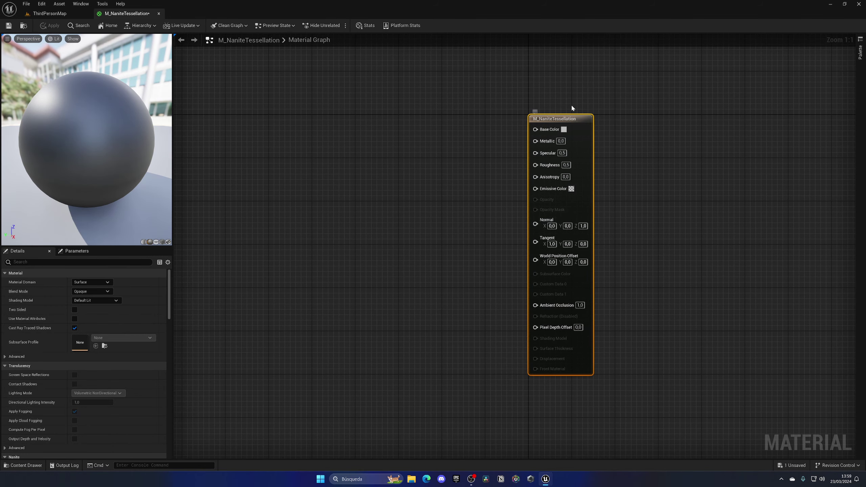
{"action": "left_click", "coordinate": [470, 169]}
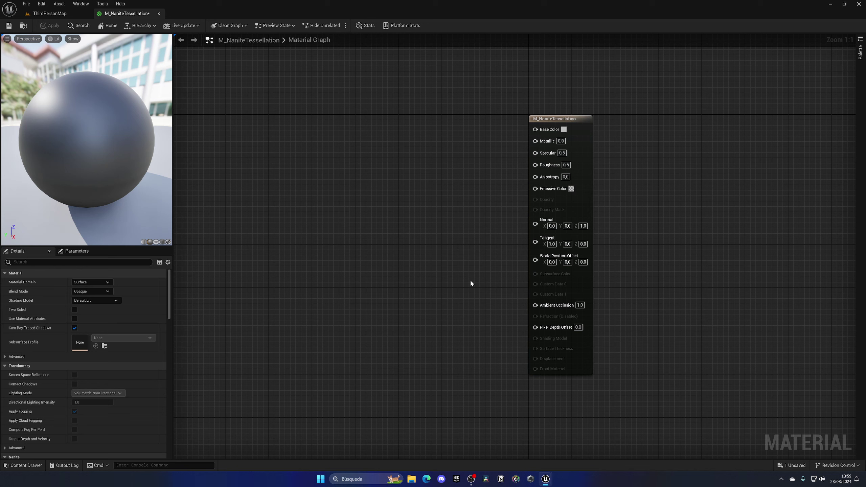
{"action": "left_click", "coordinate": [91, 262]}
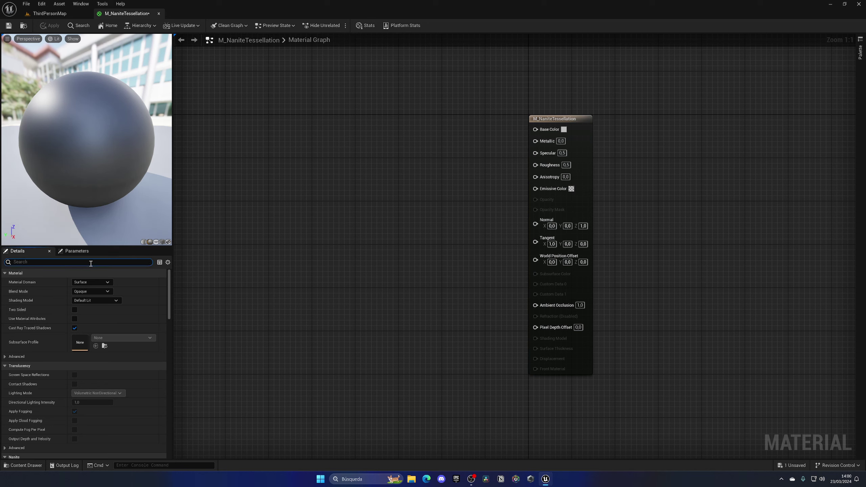
{"action": "type", "text": "nanite"}
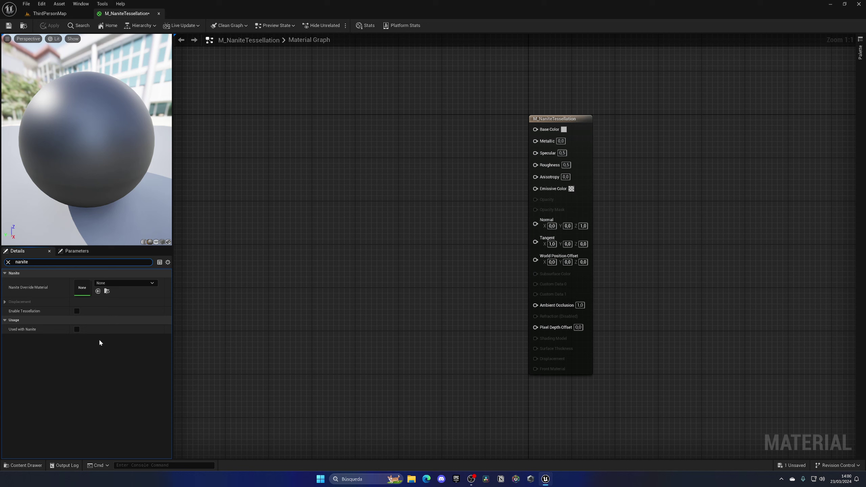
{"action": "left_click", "coordinate": [77, 310]}
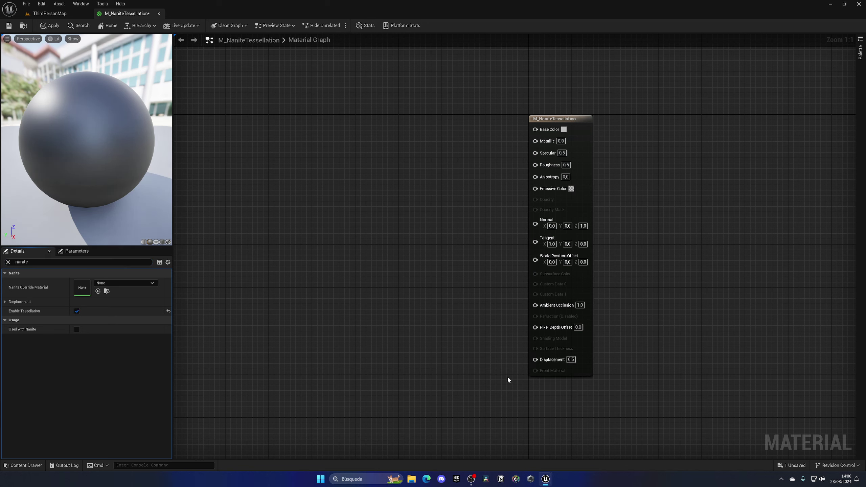
{"action": "left_click", "coordinate": [77, 329]}
{"action": "left_click", "coordinate": [8, 261]}
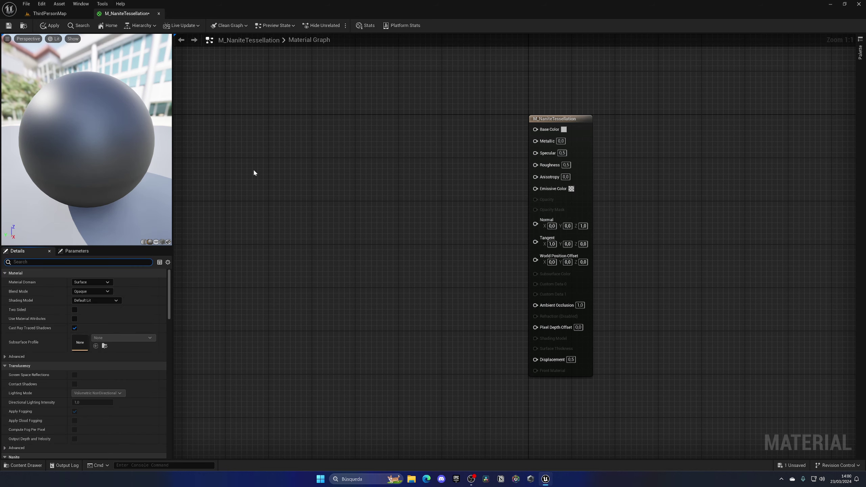
{"action": "left_click", "coordinate": [50, 26]}
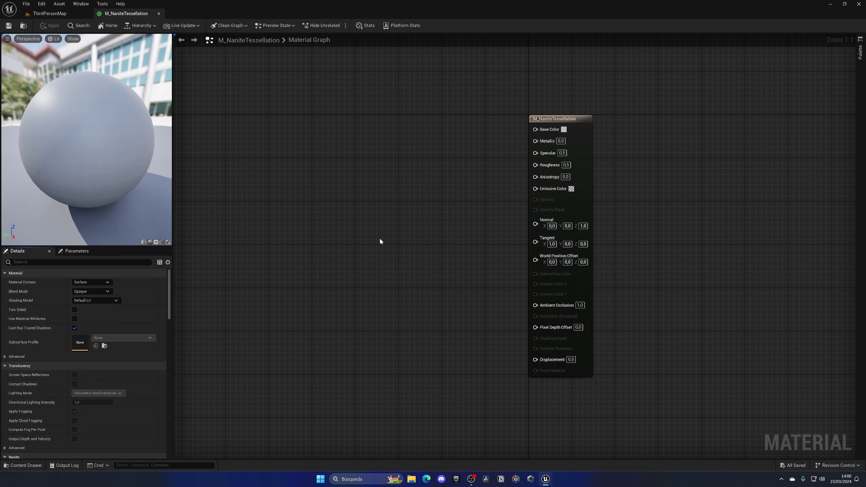
Add the three Beach Cliff textures to the M_NaniteTessellation graph as Texture Samples and spread the nodes apart
{"action": "key", "text": "ctrl+space"}
{"action": "double_click", "coordinate": [289, 352]}
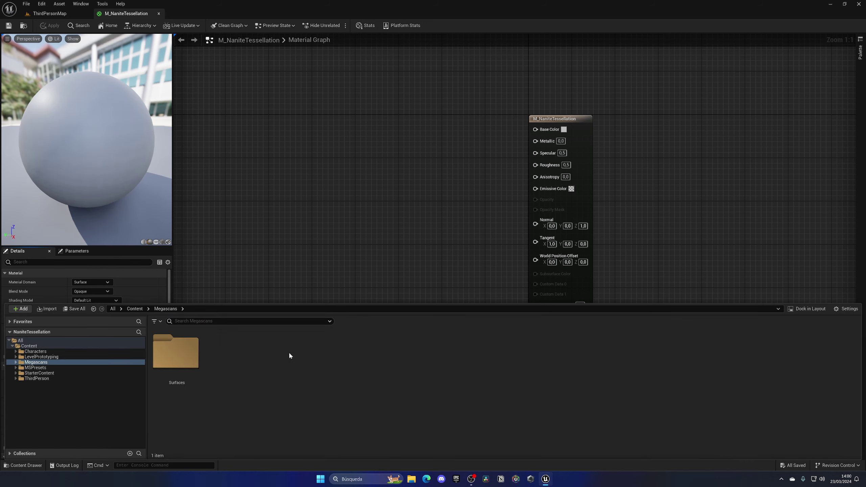
{"action": "double_click", "coordinate": [168, 353]}
{"action": "double_click", "coordinate": [169, 355]}
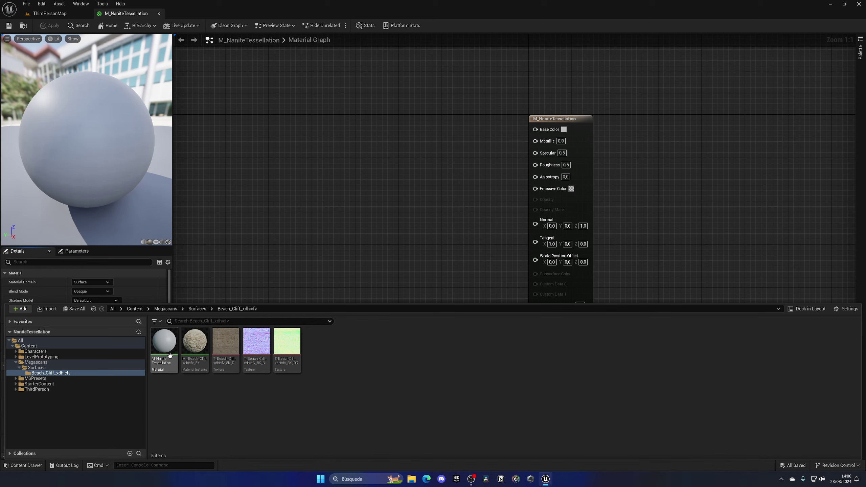
{"action": "left_click_drag", "start_coordinate": [213, 378], "coordinate": [367, 165]}
{"action": "left_click_drag", "start_coordinate": [405, 256], "coordinate": [394, 359]}
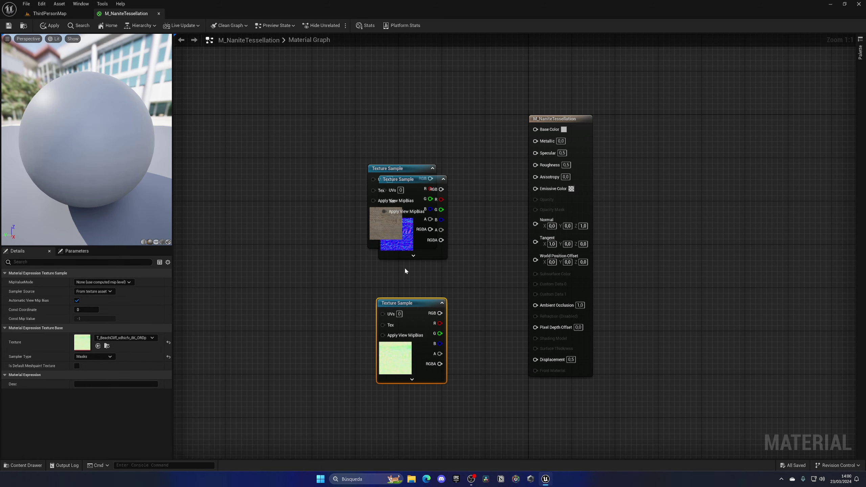
{"action": "left_click_drag", "start_coordinate": [398, 200], "coordinate": [370, 117]}
{"action": "left_click_drag", "start_coordinate": [392, 218], "coordinate": [391, 267]}
{"action": "left_click_drag", "start_coordinate": [382, 142], "coordinate": [395, 171]}
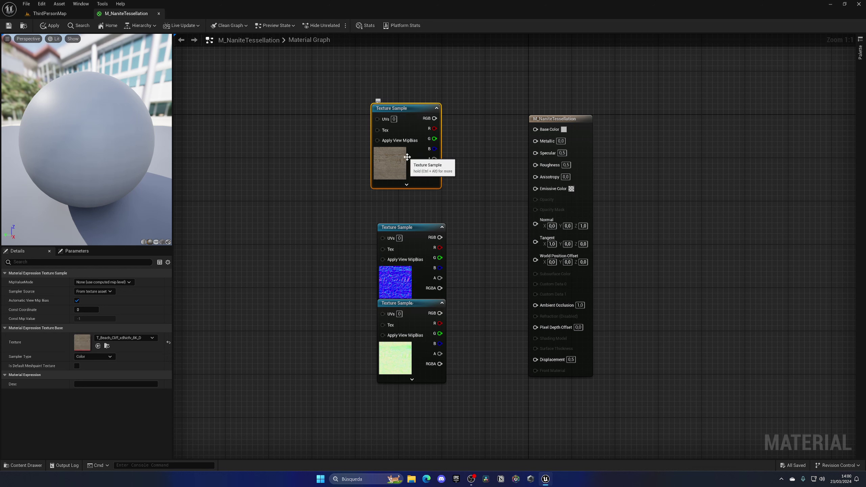
Connect the colour texture's RGB to Base Color and the normal texture's RGB to Normal, aligning both nodes beside the material node
{"action": "left_click_drag", "start_coordinate": [434, 119], "coordinate": [535, 129]}
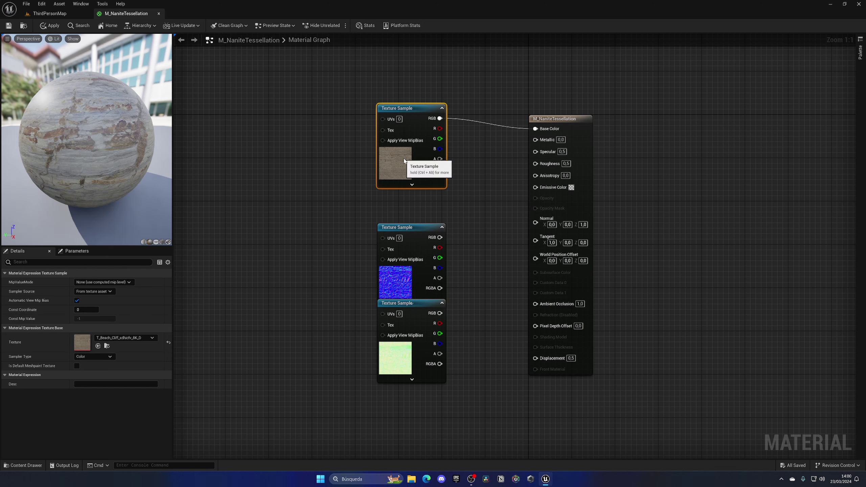
{"action": "left_click_drag", "start_coordinate": [402, 163], "coordinate": [445, 174]}
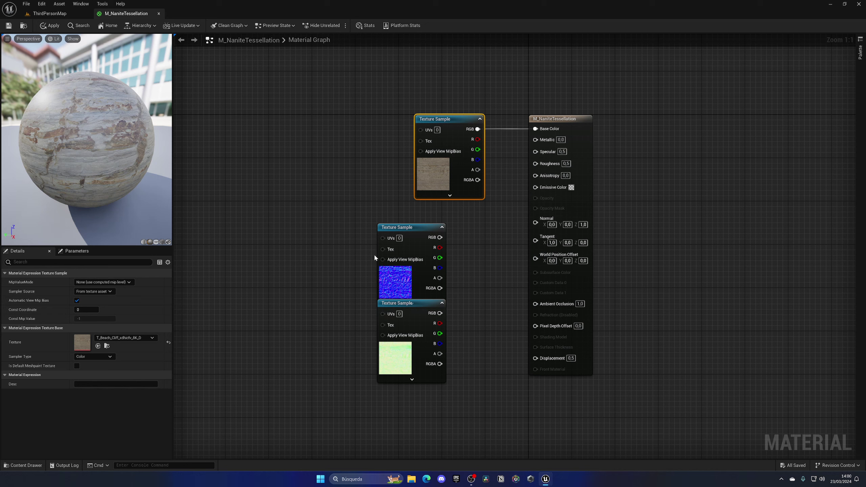
{"action": "left_click_drag", "start_coordinate": [379, 258], "coordinate": [416, 246]}
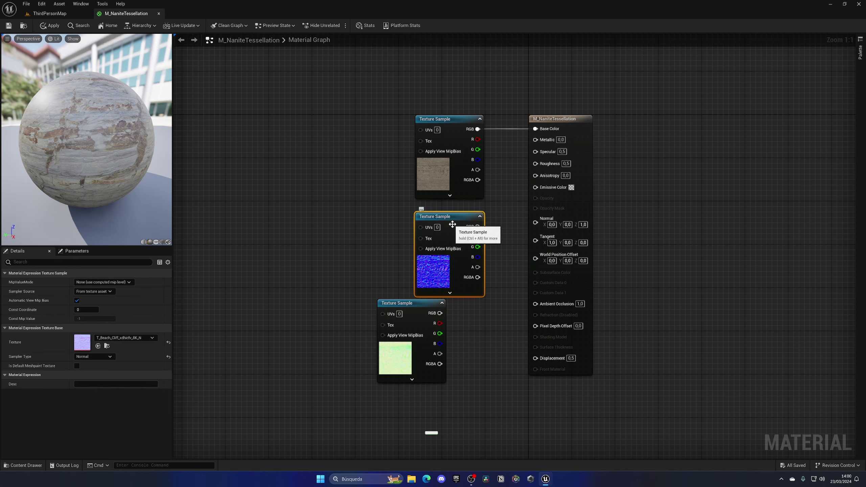
{"action": "left_click_drag", "start_coordinate": [477, 227], "coordinate": [536, 225]}
{"action": "right_click_drag", "start_coordinate": [506, 246], "coordinate": [479, 216]}
Align the mask texture node, wire its R to Ambient Occlusion, G to Roughness and B to Displacement, and apply the material
{"action": "left_click_drag", "start_coordinate": [353, 328], "coordinate": [390, 334]}
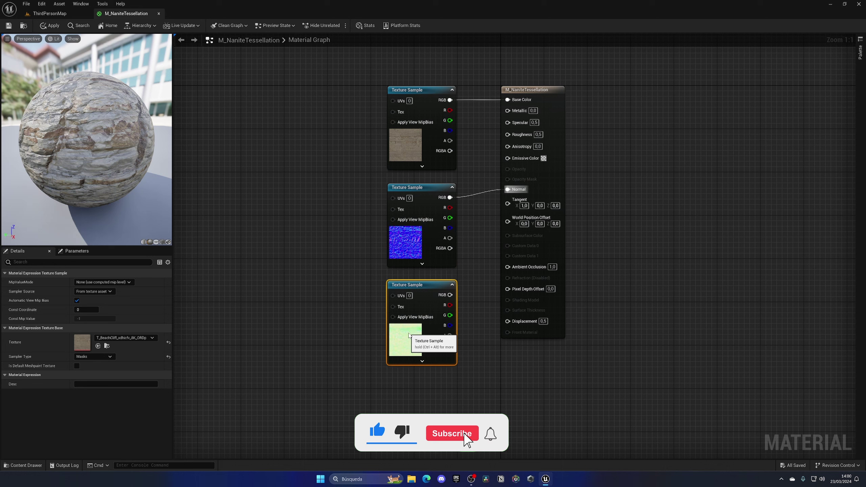
{"action": "right_click_drag", "start_coordinate": [474, 336], "coordinate": [448, 316]}
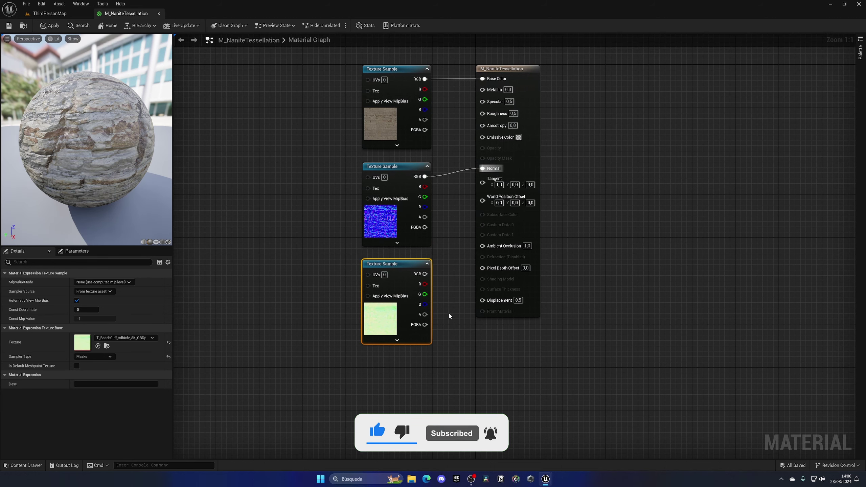
{"action": "left_click_drag", "start_coordinate": [424, 284], "coordinate": [483, 245]}
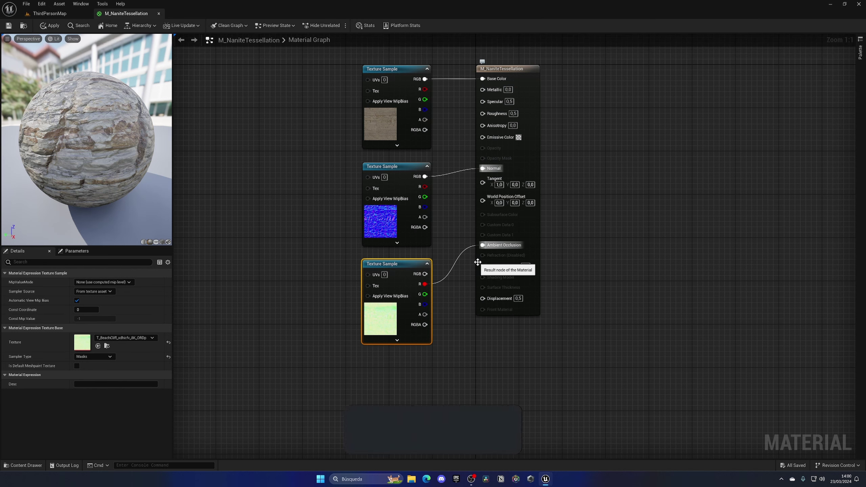
{"action": "left_click_drag", "start_coordinate": [423, 294], "coordinate": [482, 113]}
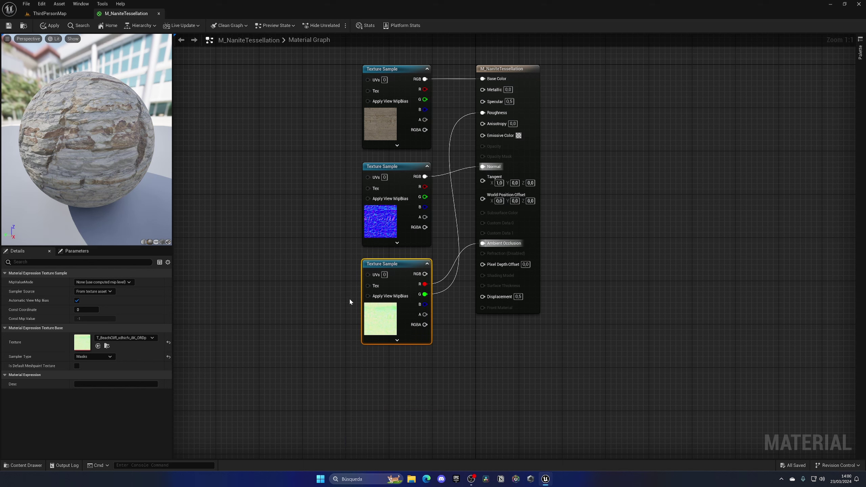
{"action": "left_click_drag", "start_coordinate": [425, 304], "coordinate": [488, 300]}
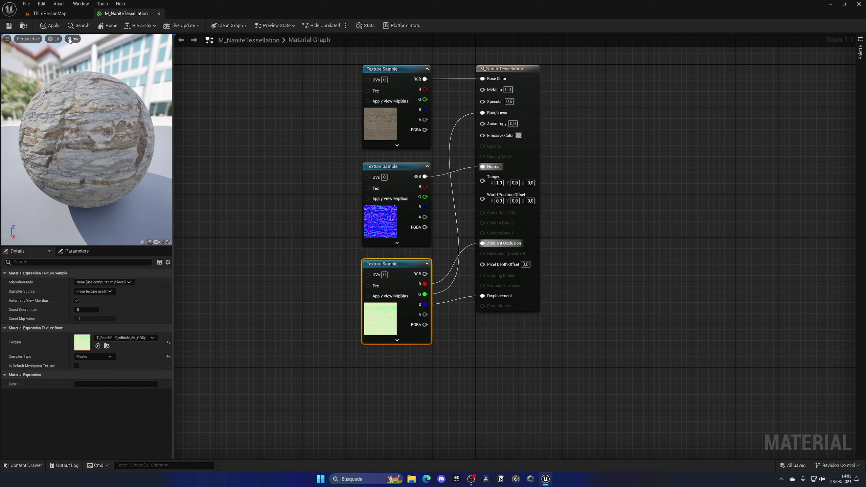
{"action": "left_click", "coordinate": [50, 25]}
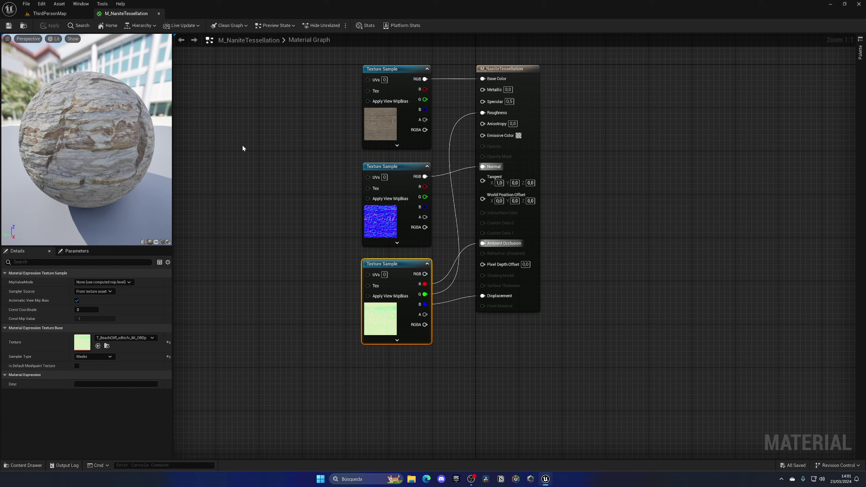
Filter the material's details for nanite and expand its Displacement settings
{"action": "left_click", "coordinate": [493, 70]}
{"action": "left_click", "coordinate": [202, 247]}
{"action": "left_click", "coordinate": [125, 261]}
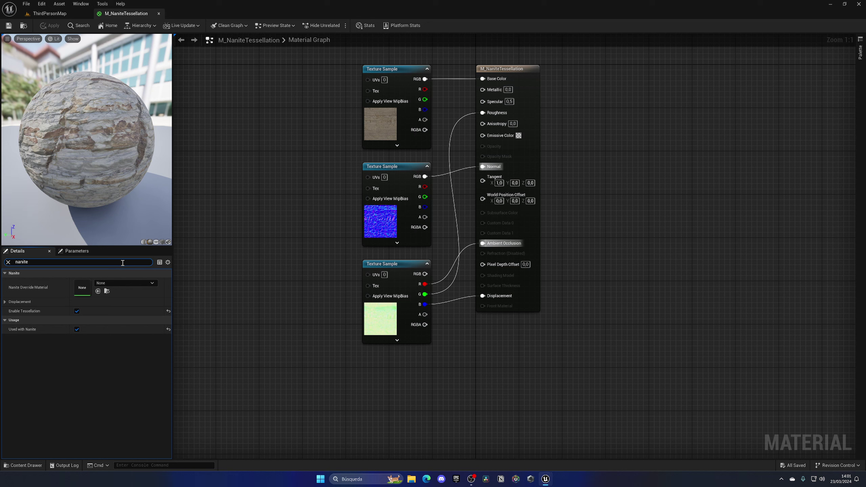
{"action": "left_click", "coordinate": [10, 303]}
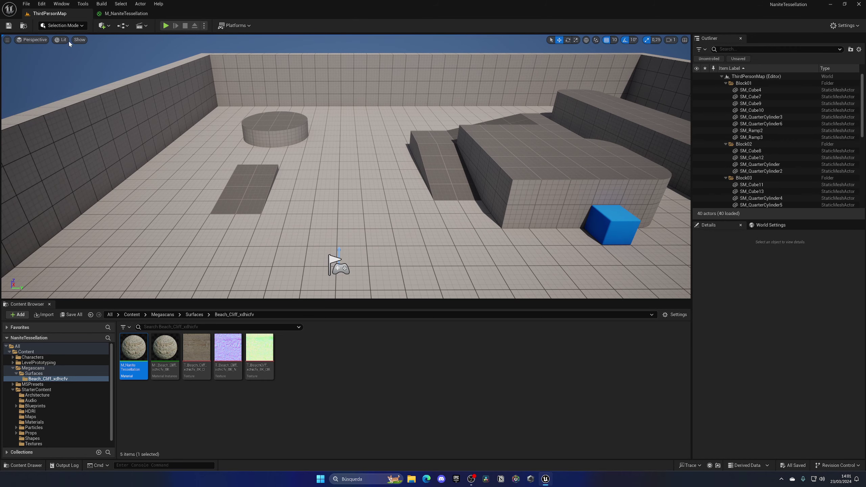
Create a new level from the Basic template
{"action": "left_click", "coordinate": [28, 3]}
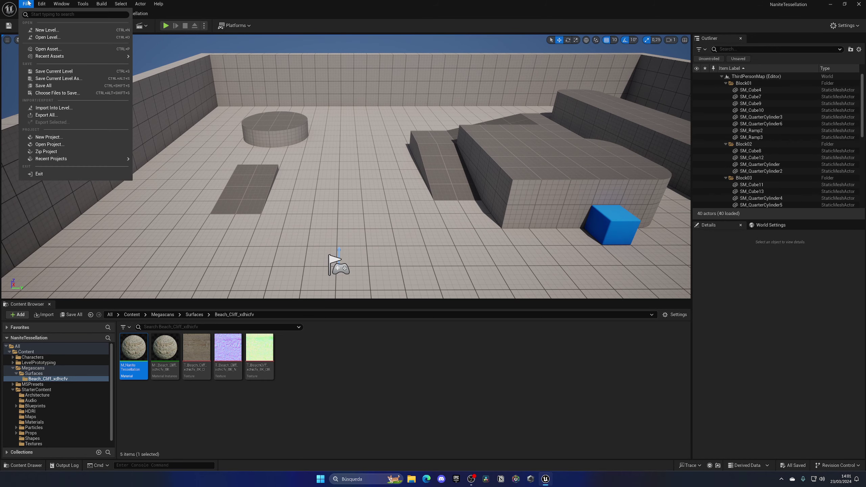
{"action": "left_click", "coordinate": [40, 28]}
{"action": "left_click", "coordinate": [426, 214]}
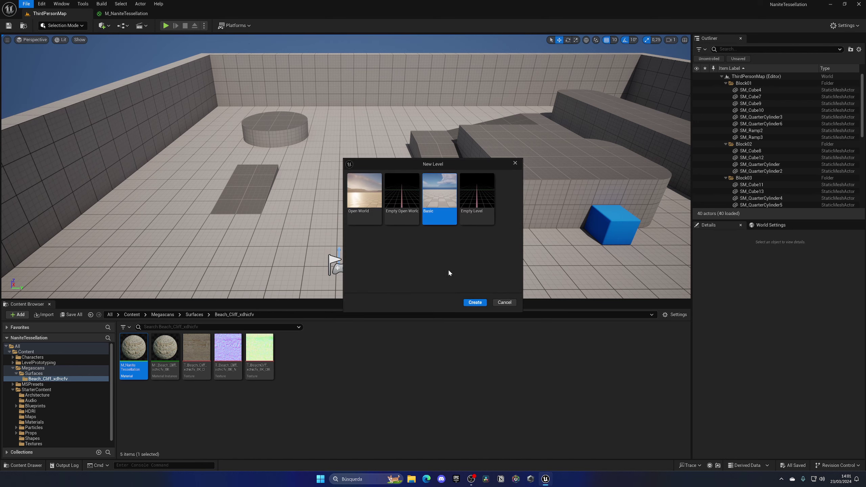
{"action": "left_click", "coordinate": [469, 302]}
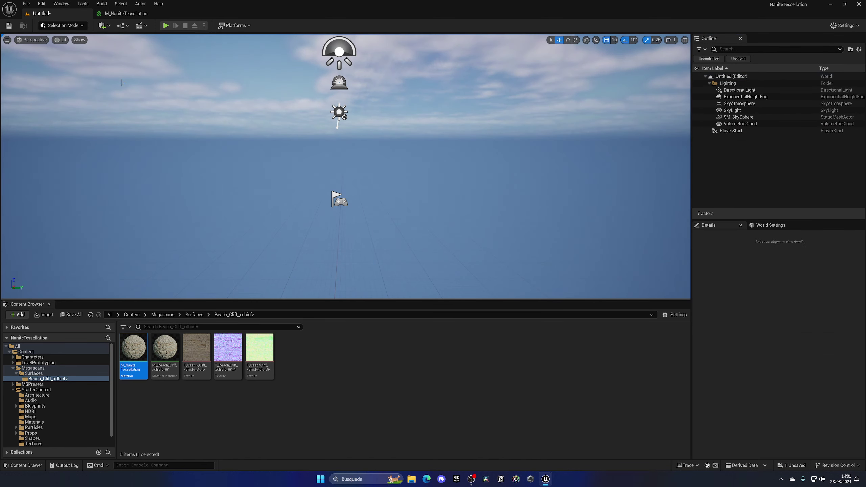
Switch to Landscape Mode and create a new landscape with the default settings
{"action": "left_click", "coordinate": [62, 26]}
{"action": "left_click", "coordinate": [68, 43]}
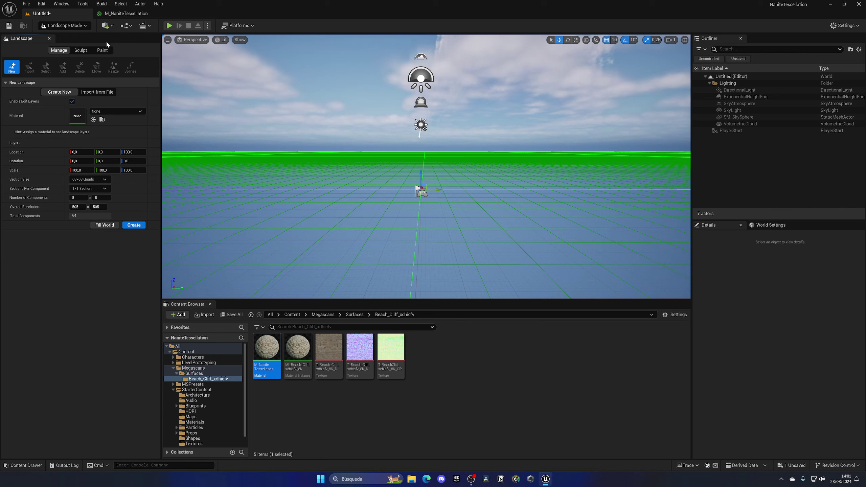
{"action": "left_click", "coordinate": [73, 27]}
{"action": "left_click", "coordinate": [93, 319]}
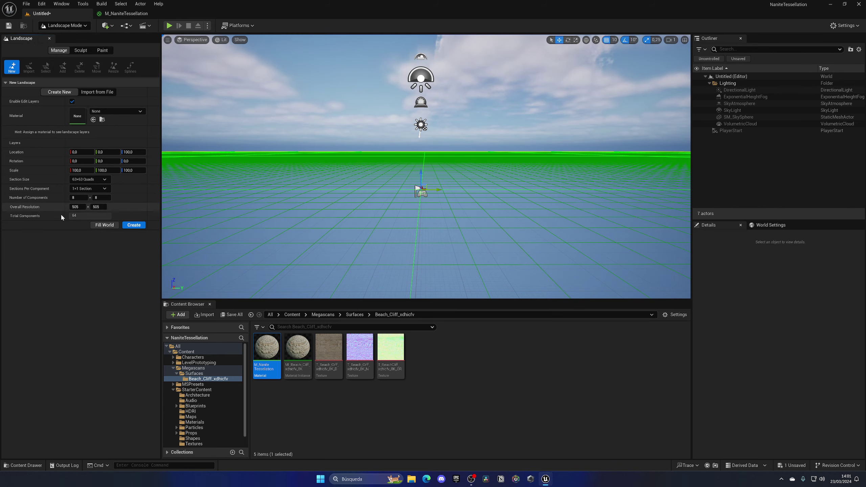
{"action": "left_click", "coordinate": [140, 225]}
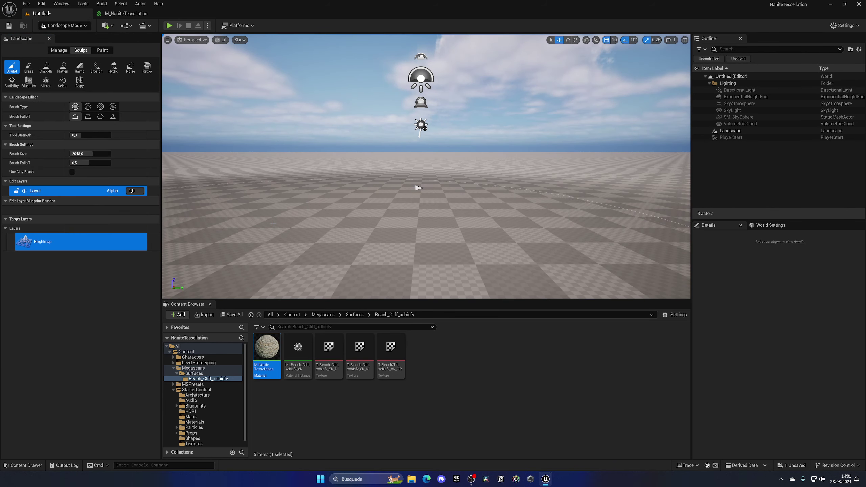
Sculpt several gentle hills across the landscape and return to Selection Mode
{"action": "right_click_drag", "start_coordinate": [337, 141], "coordinate": [332, 167]}
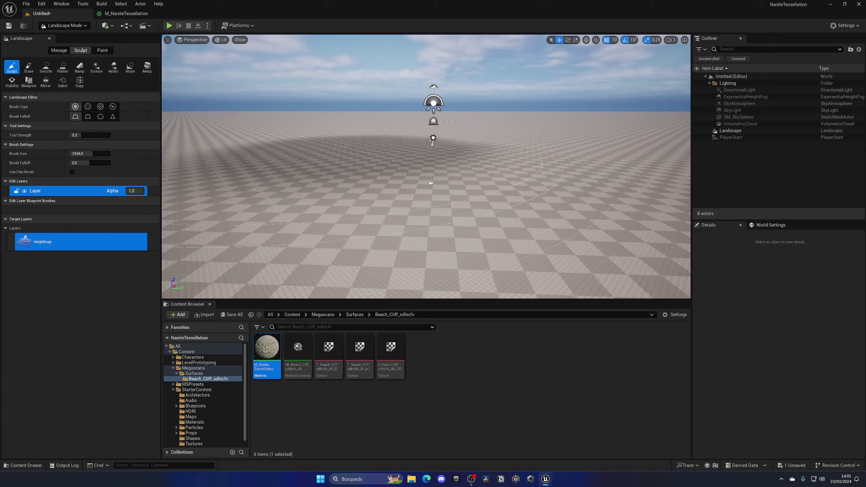
{"action": "left_click_drag", "start_coordinate": [368, 140], "coordinate": [531, 160]}
{"action": "key", "text": "s"}
{"action": "mouse_move", "coordinate": [532, 160]}
{"action": "right_mouse_down"}
{"action": "mouse_move", "coordinate": [518, 181]}
{"action": "mouse_move", "coordinate": [491, 160]}
{"action": "right_mouse_up"}
{"action": "scroll", "coordinate": [518, 171], "scroll_direction": "up", "scroll_amount": 2}
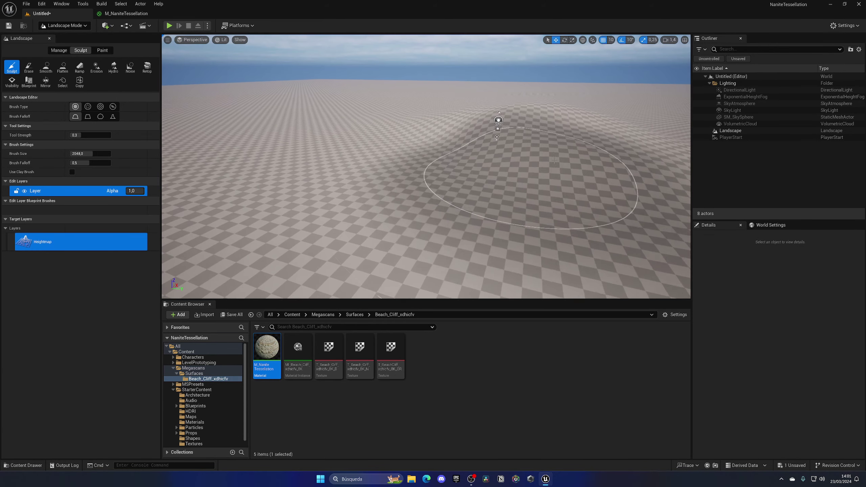
{"action": "mouse_move", "coordinate": [529, 170]}
{"action": "left_mouse_down"}
{"action": "mouse_move", "coordinate": [378, 131]}
{"action": "mouse_move", "coordinate": [340, 139]}
{"action": "left_mouse_up"}
{"action": "right_click_drag", "start_coordinate": [340, 139], "coordinate": [426, 146]}
{"action": "left_click_drag", "start_coordinate": [453, 148], "coordinate": [503, 191]}
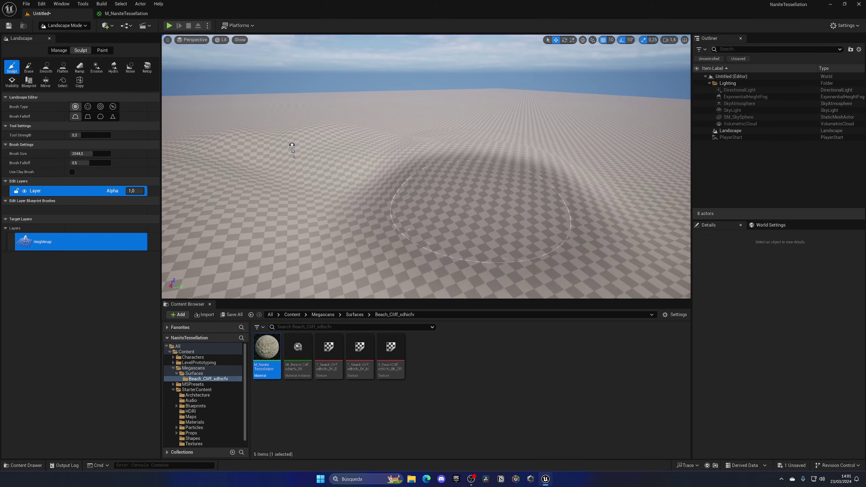
{"action": "key", "text": "s"}
{"action": "mouse_move", "coordinate": [503, 191]}
{"action": "right_mouse_down"}
{"action": "mouse_move", "coordinate": [477, 211]}
{"action": "mouse_move", "coordinate": [449, 208]}
{"action": "mouse_move", "coordinate": [441, 189]}
{"action": "mouse_move", "coordinate": [430, 191]}
{"action": "right_mouse_up"}
{"action": "key", "text": "w"}
{"action": "left_click", "coordinate": [63, 25]}
{"action": "left_click", "coordinate": [68, 34]}
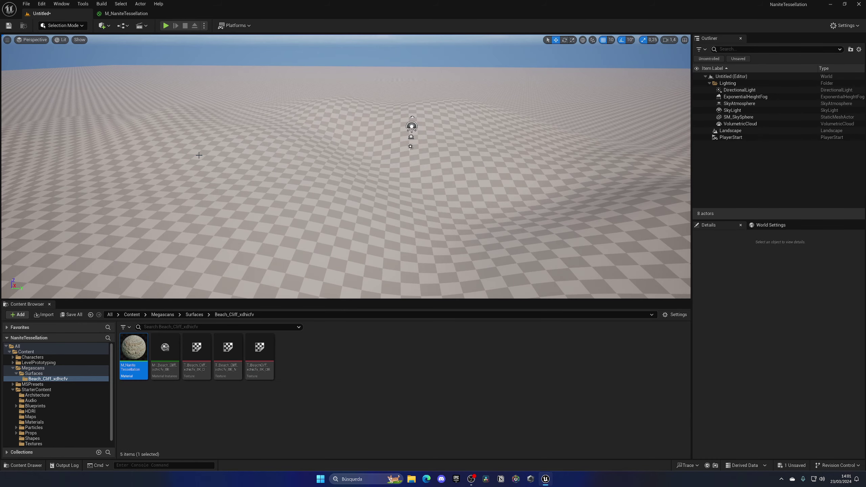
Select the landscape, turn on Enable Nanite and build its Nanite data
{"action": "left_click", "coordinate": [334, 158]}
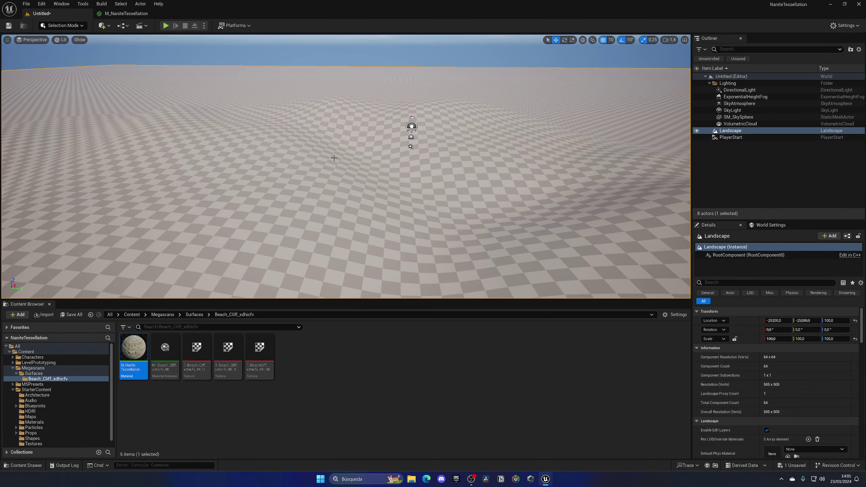
{"action": "left_click", "coordinate": [729, 283]}
{"action": "type", "text": "nanite"}
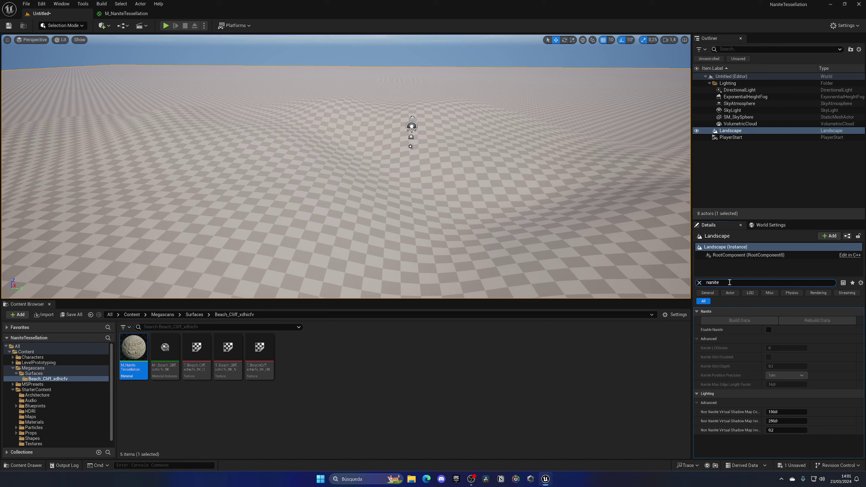
{"action": "left_click", "coordinate": [768, 329]}
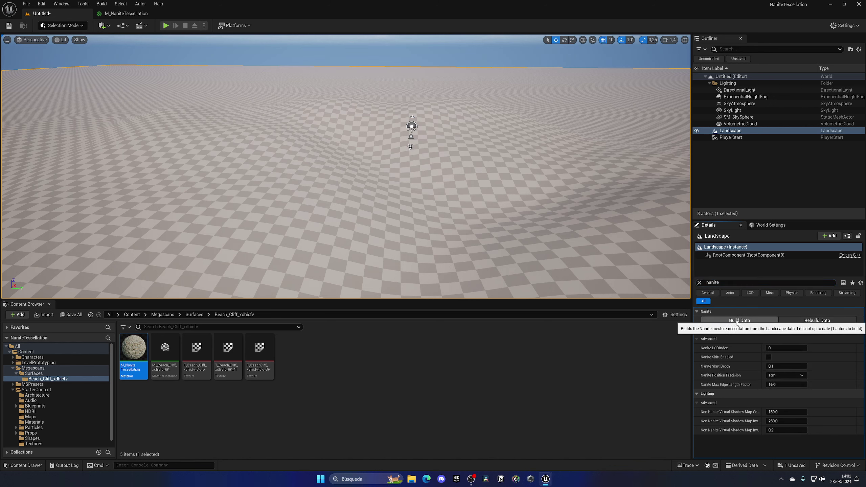
{"action": "left_click", "coordinate": [737, 322]}
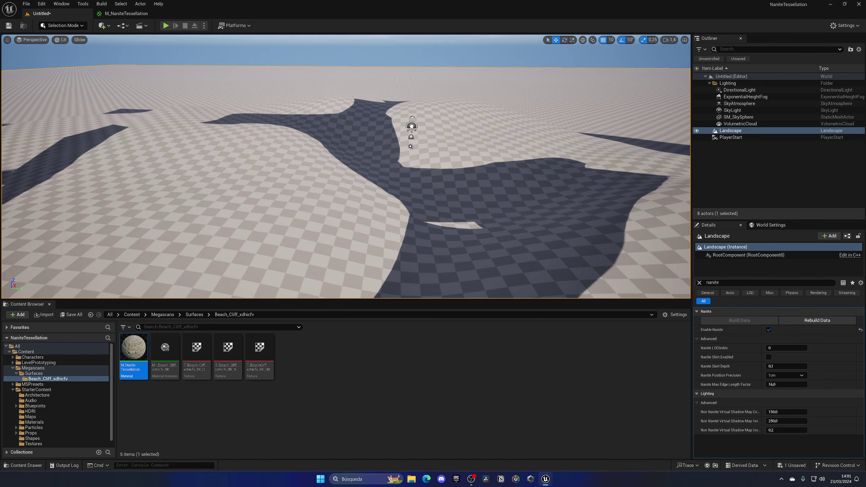
{"action": "right_click_drag", "start_coordinate": [542, 183], "coordinate": [561, 185]}
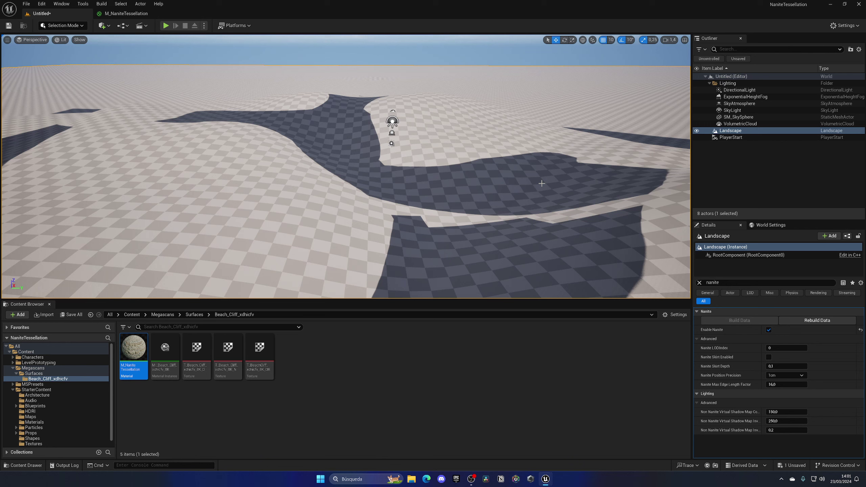
Clear the details filter, assign M_NaniteTessellation as the Landscape Material and inspect the displaced terrain up close
{"action": "left_click", "coordinate": [699, 282]}
{"action": "scroll", "coordinate": [714, 353], "scroll_direction": "down", "scroll_amount": 5}
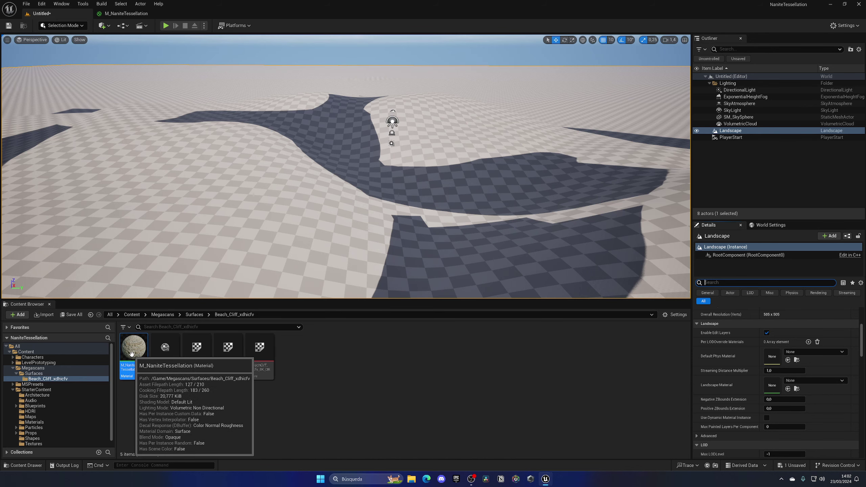
{"action": "left_click_drag", "start_coordinate": [131, 354], "coordinate": [776, 385]}
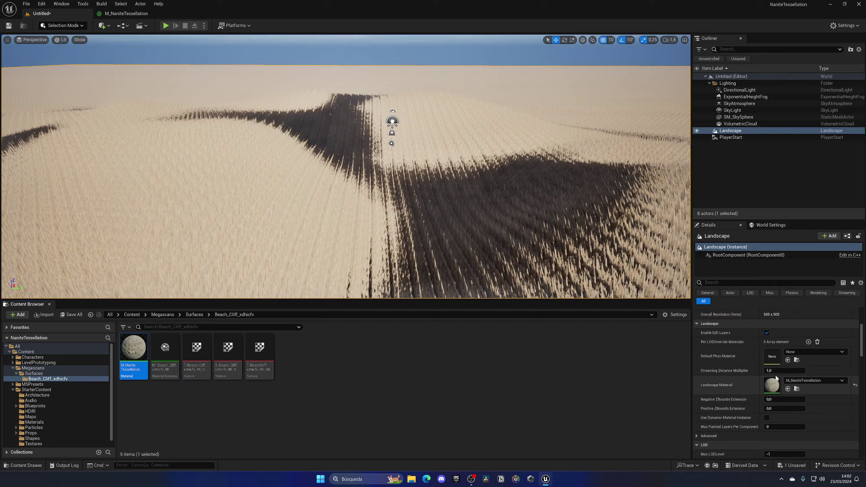
{"action": "key", "text": "w"}
{"action": "right_click_drag", "start_coordinate": [346, 166], "coordinate": [161, 136]}
{"action": "mouse_move", "coordinate": [476, 176]}
{"action": "right_mouse_down"}
{"action": "mouse_move", "coordinate": [443, 176]}
{"action": "mouse_move", "coordinate": [476, 177]}
{"action": "right_mouse_up"}
{"action": "key", "text": "s"}
{"action": "key", "text": "w"}
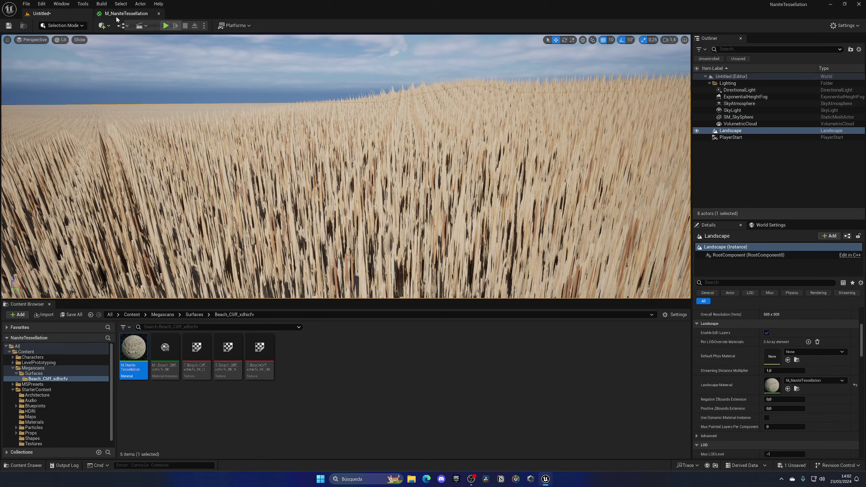
Lower the displacement Magnitude of M_NaniteTessellation, apply the material and return to the level
{"action": "left_click", "coordinate": [127, 13]}
{"action": "left_click", "coordinate": [105, 311]}
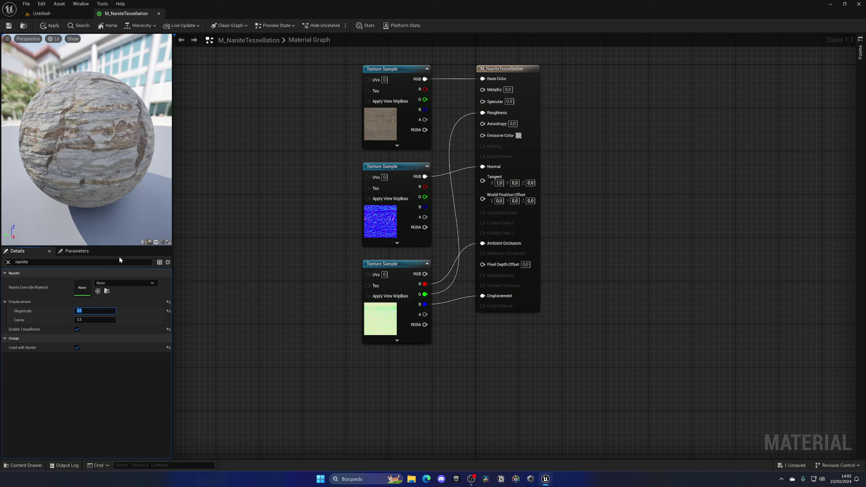
{"action": "left_click", "coordinate": [47, 28]}
{"action": "left_click", "coordinate": [40, 13]}
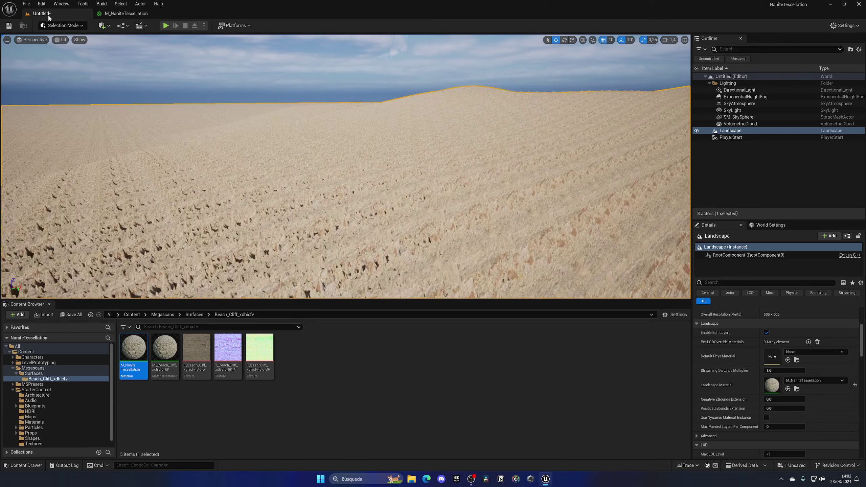
Inspect the landscape, return to the M_NaniteTessellation material graph and add a Texture Coordinate node beside the texture samples
{"action": "right_click_drag", "start_coordinate": [385, 160], "coordinate": [405, 169]}
{"action": "key", "text": "w"}
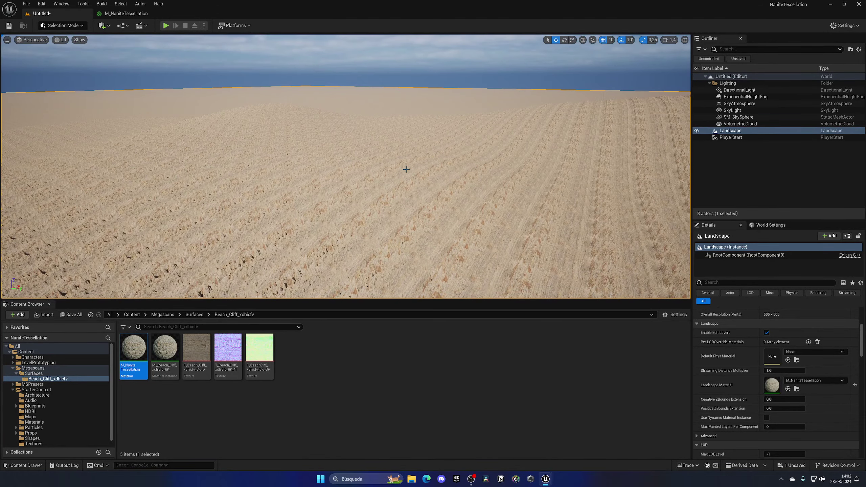
{"action": "right_click_drag", "start_coordinate": [341, 136], "coordinate": [341, 155]}
{"action": "key", "text": "w"}
{"action": "left_click", "coordinate": [127, 6]}
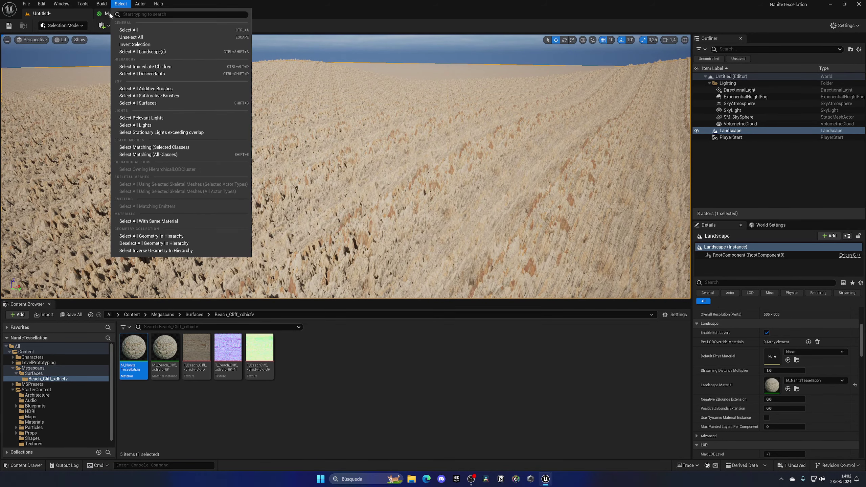
{"action": "left_click", "coordinate": [115, 15]}
{"action": "right_click_drag", "start_coordinate": [276, 127], "coordinate": [357, 174]}
{"action": "right_click", "coordinate": [339, 140]}
{"action": "type", "text": "coo"}
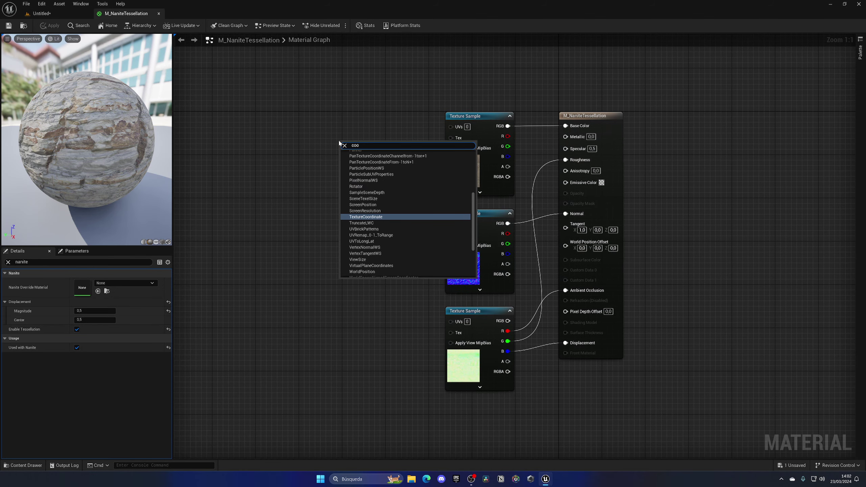
{"action": "key", "text": "Return"}
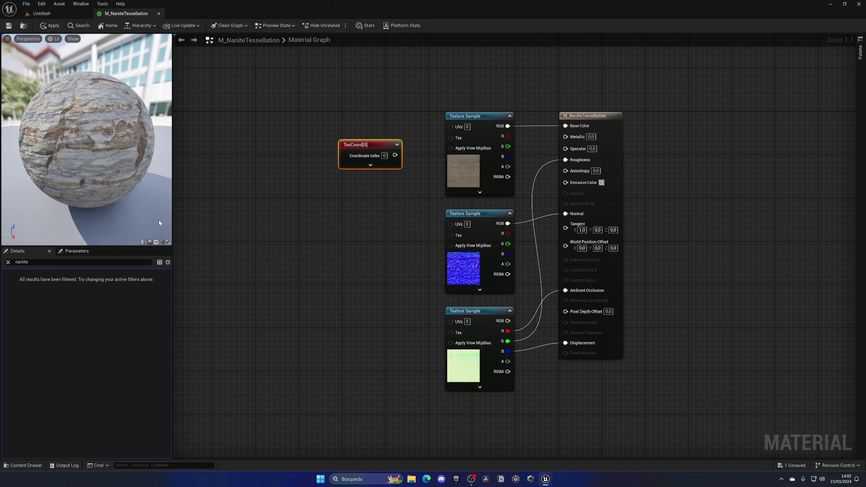
Clear the details filter and set the TexCoord node's UTiling and VTiling to 0.3
{"action": "left_click", "coordinate": [8, 262]}
{"action": "left_click", "coordinate": [415, 240]}
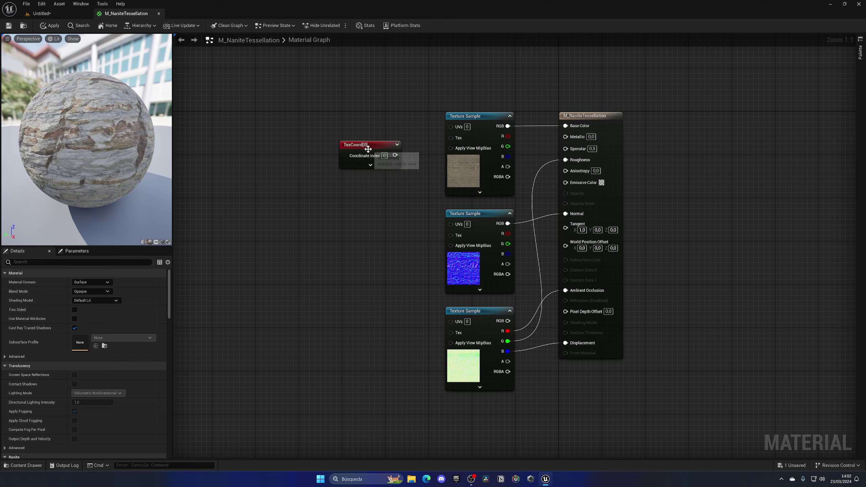
{"action": "left_click", "coordinate": [368, 149]}
{"action": "left_click", "coordinate": [93, 292]}
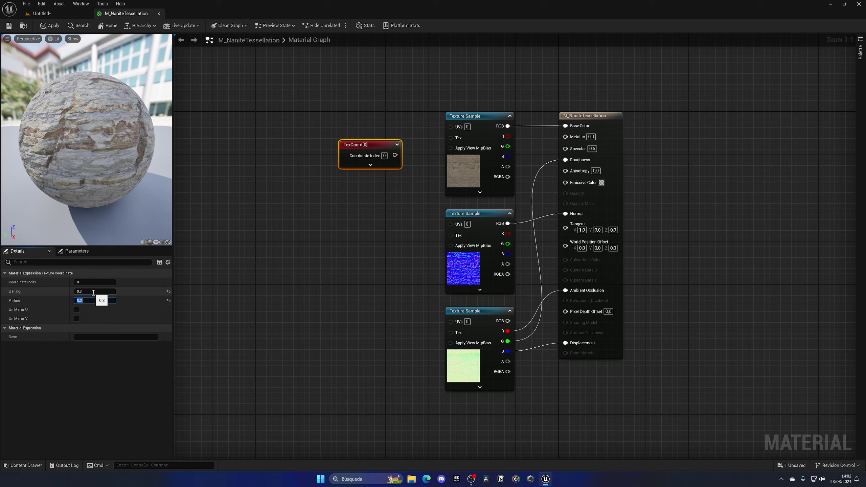
{"action": "left_click", "coordinate": [354, 213]}
Connect the TexCoord node to the UVs of all three Texture Samples, apply the material and return to the level
{"action": "left_click_drag", "start_coordinate": [366, 150], "coordinate": [358, 131]}
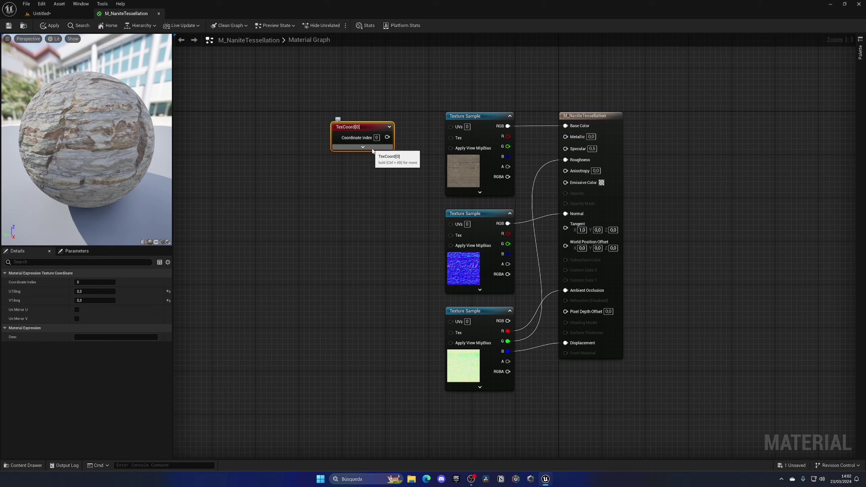
{"action": "left_click_drag", "start_coordinate": [388, 137], "coordinate": [450, 126]}
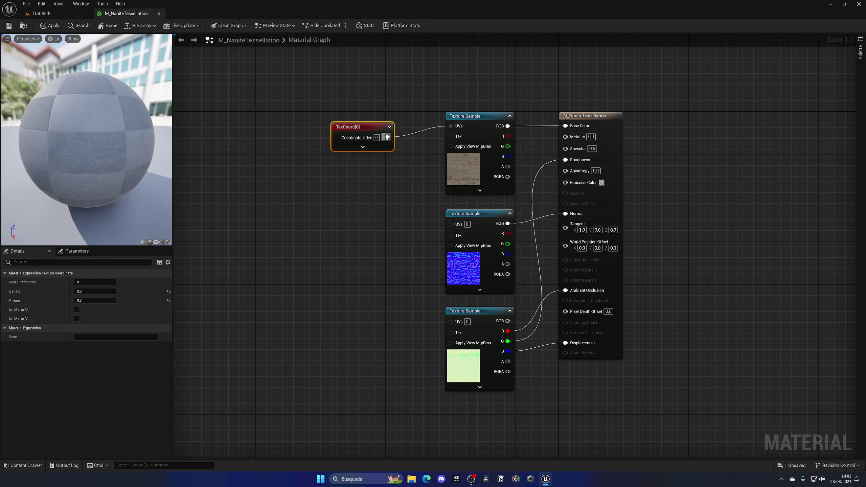
{"action": "left_click_drag", "start_coordinate": [363, 130], "coordinate": [450, 322]}
{"action": "left_click", "coordinate": [51, 25]}
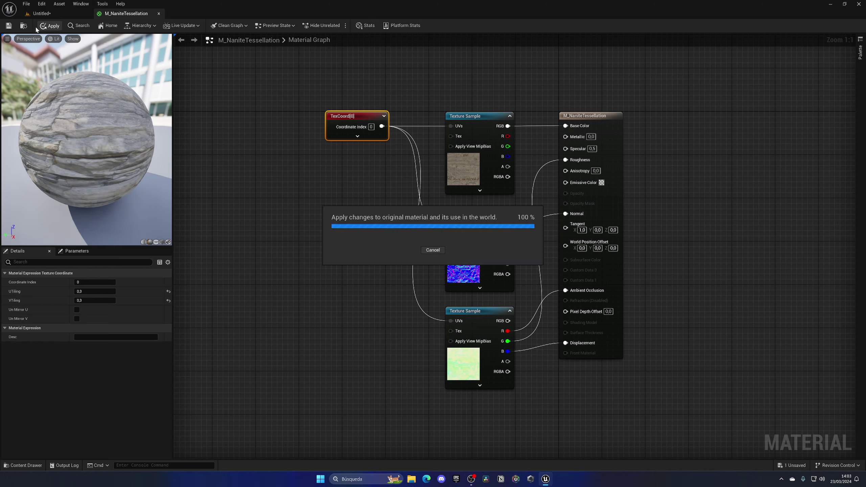
{"action": "left_click", "coordinate": [47, 13]}
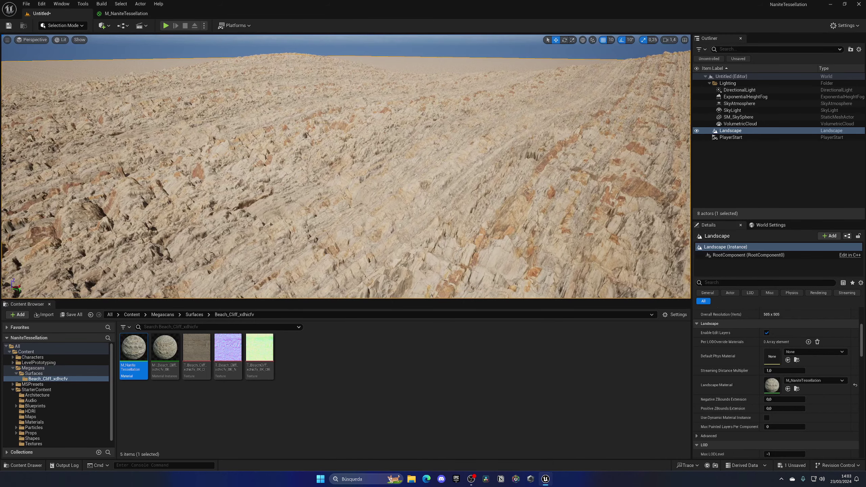
Examine the retiled landscape up close and in the Nanite Triangles visualization, and return the viewport to Lit
{"action": "right_click_drag", "start_coordinate": [346, 166], "coordinate": [249, 142]}
{"action": "right_click_drag", "start_coordinate": [346, 147], "coordinate": [341, 140]}
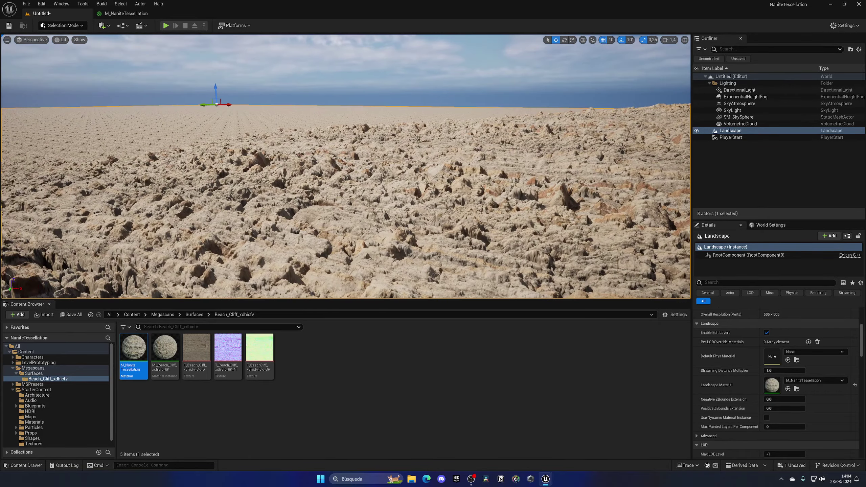
{"action": "right_click_drag", "start_coordinate": [317, 167], "coordinate": [366, 172]}
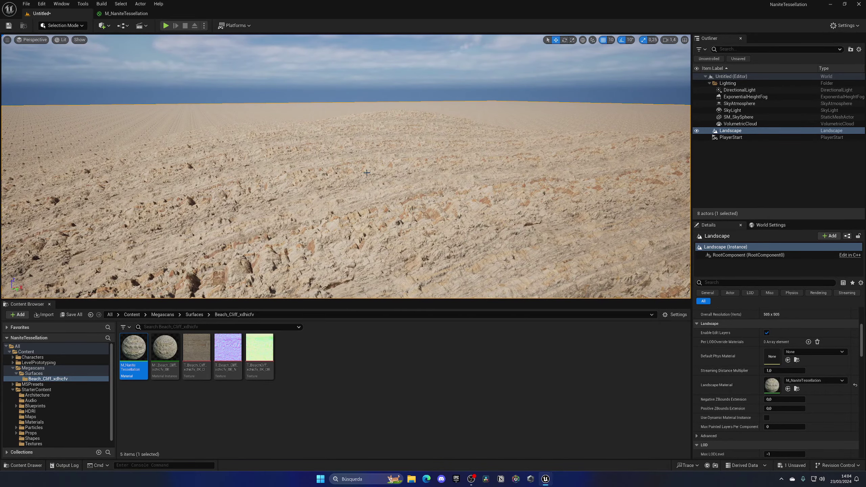
{"action": "left_click", "coordinate": [62, 40]}
{"action": "mouse_move", "coordinate": [90, 143]}
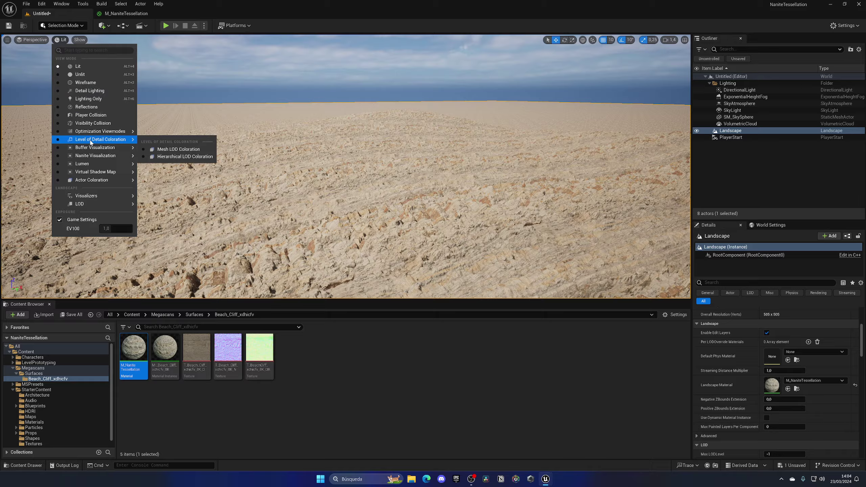
{"action": "left_click", "coordinate": [159, 192]}
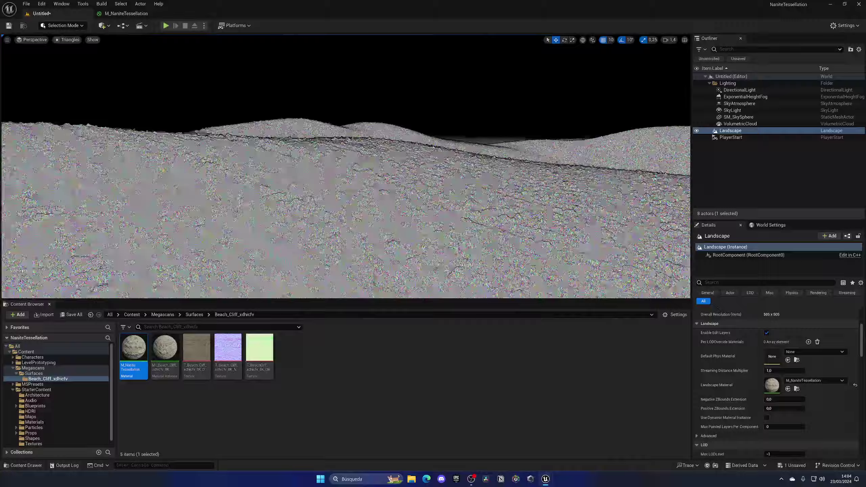
{"action": "right_click_drag", "start_coordinate": [345, 167], "coordinate": [277, 163]}
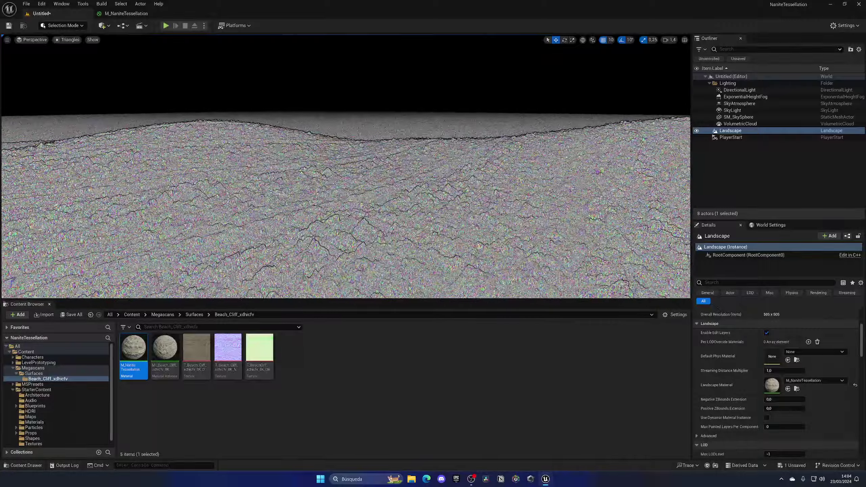
{"action": "left_click", "coordinate": [67, 39]}
{"action": "left_click", "coordinate": [82, 65]}
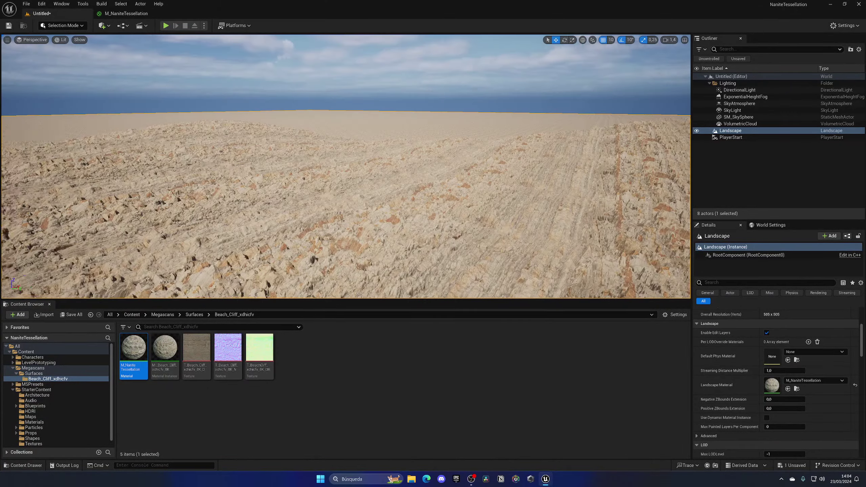
Rotate the directional light to a lower sun angle over the rocky terrain and reduce the camera speed to 0.2
{"action": "right_click_drag", "start_coordinate": [345, 166], "coordinate": [284, 165]}
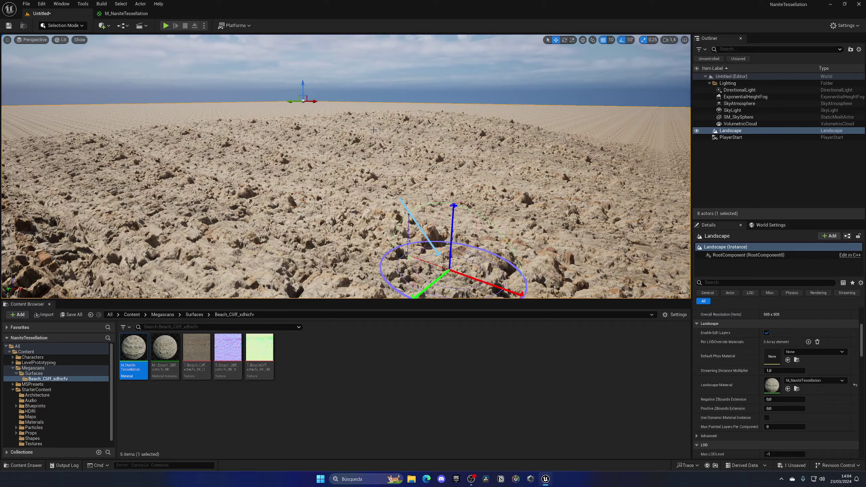
{"action": "key", "text": "ctrl+l"}
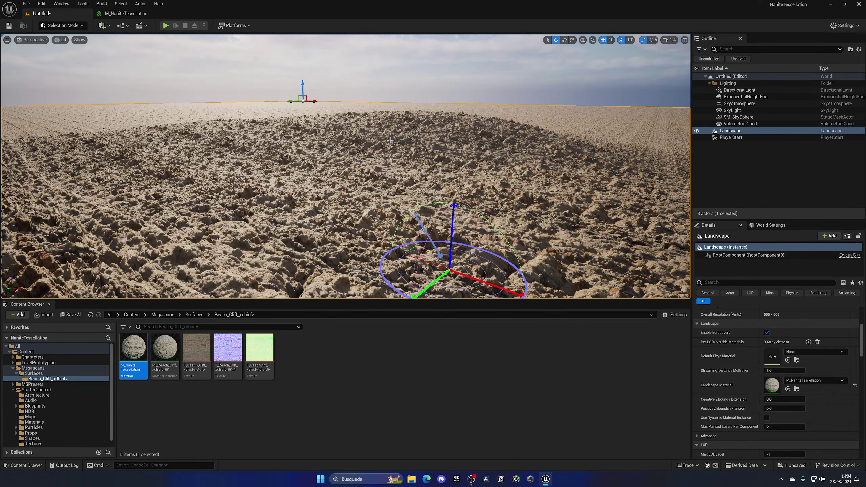
{"action": "mouse_move", "coordinate": [373, 130]}
{"action": "right_mouse_down"}
{"action": "mouse_move", "coordinate": [359, 129]}
{"action": "mouse_move", "coordinate": [374, 130]}
{"action": "right_mouse_up"}
{"action": "scroll", "coordinate": [373, 129], "scroll_direction": "down", "scroll_amount": 2}
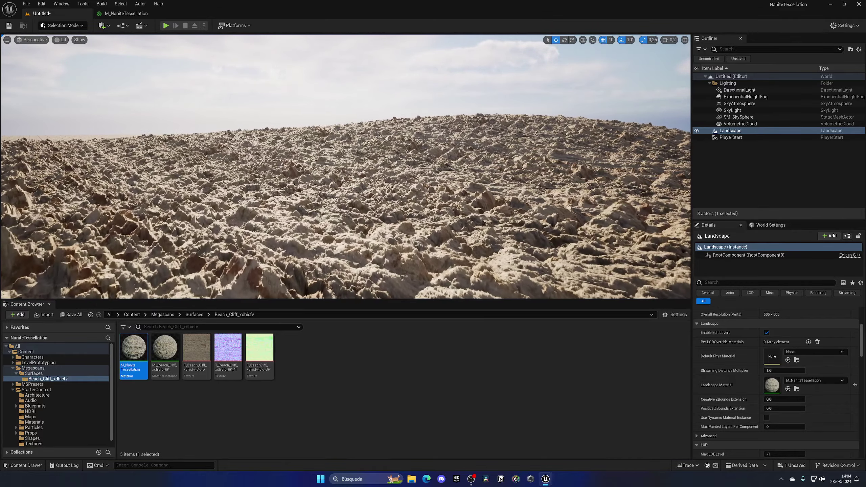
Review the Nanite displacement settings of M_NaniteTessellation by filtering its details for "nan", and return to the level
{"action": "left_click", "coordinate": [117, 14]}
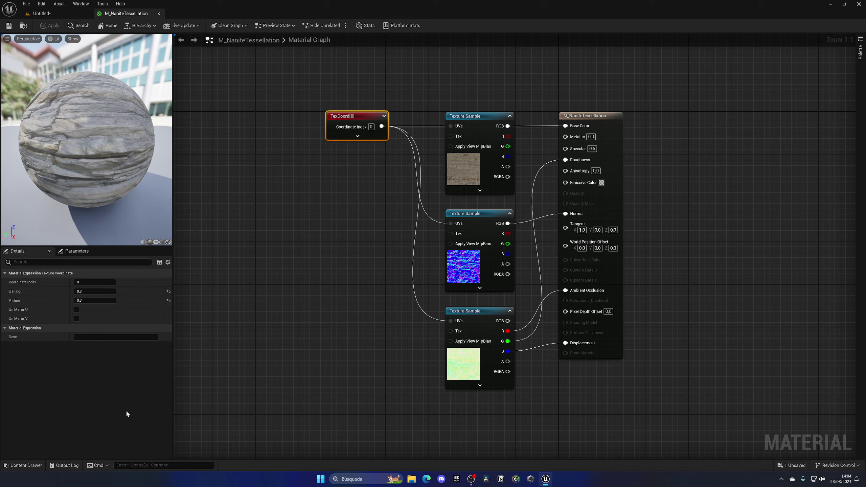
{"action": "left_click", "coordinate": [324, 347]}
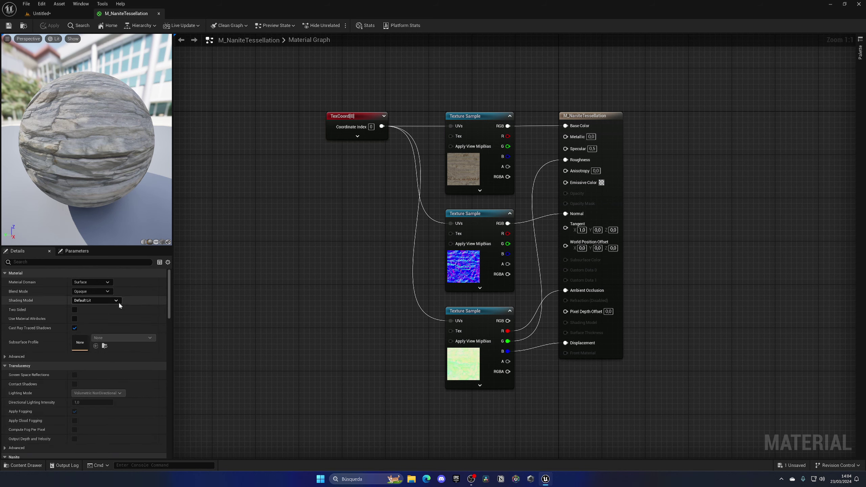
{"action": "left_click", "coordinate": [84, 262]}
{"action": "type", "text": "nan"}
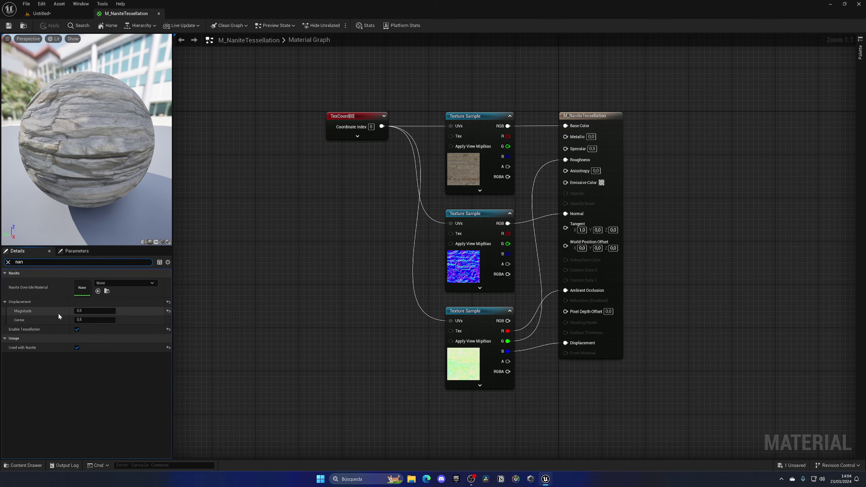
{"action": "left_click", "coordinate": [55, 14]}
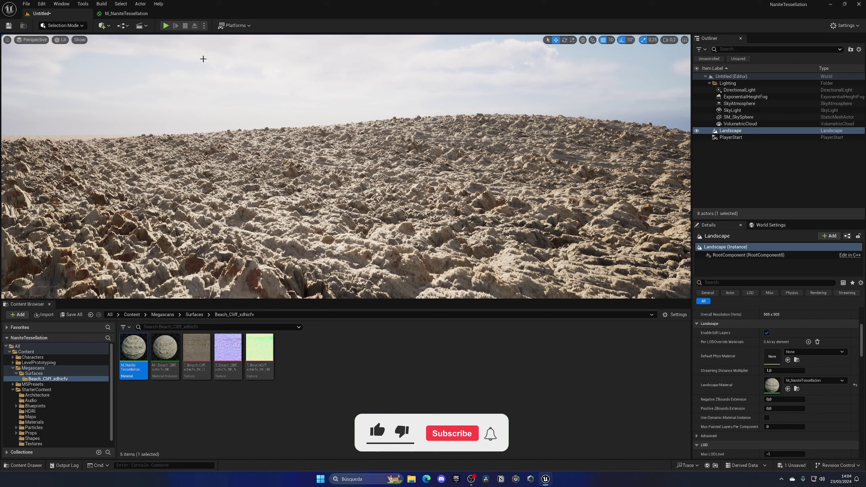
Test-play the level, stop it and reposition the PlayerStart above the landscape surface
{"action": "left_click", "coordinate": [166, 27]}
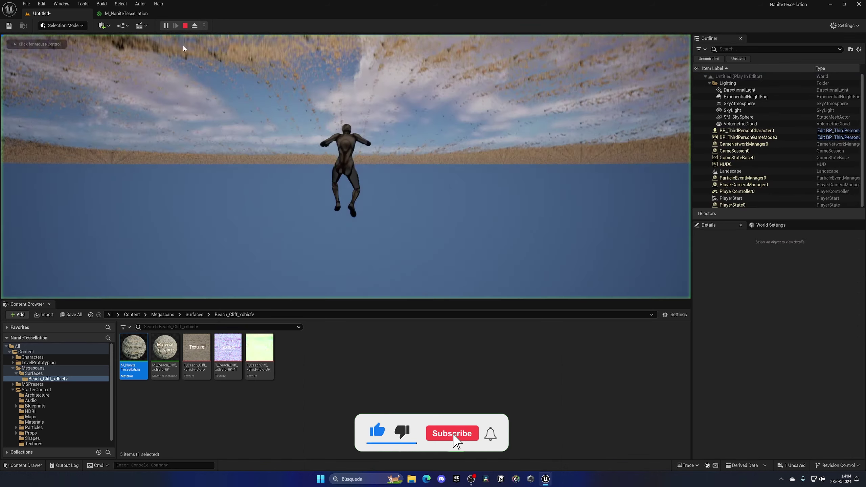
{"action": "key", "text": "Escape"}
{"action": "right_click_drag", "start_coordinate": [520, 112], "coordinate": [522, 114]}
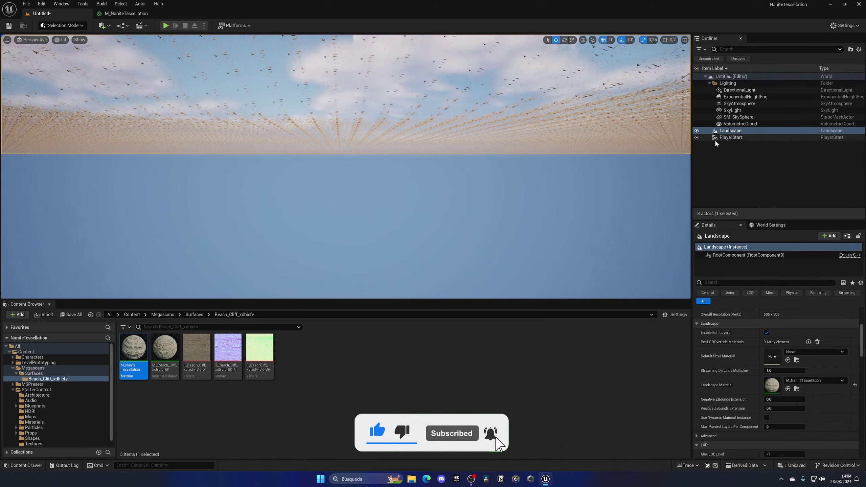
{"action": "double_click", "coordinate": [729, 137]}
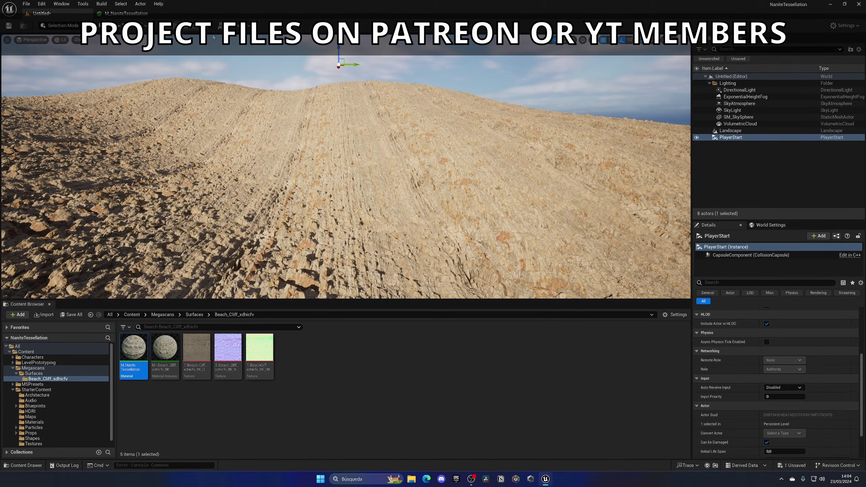
Play the level and run the third-person character across the tessellated hills to examine the displaced terrain
{"action": "key", "text": "alt+p"}
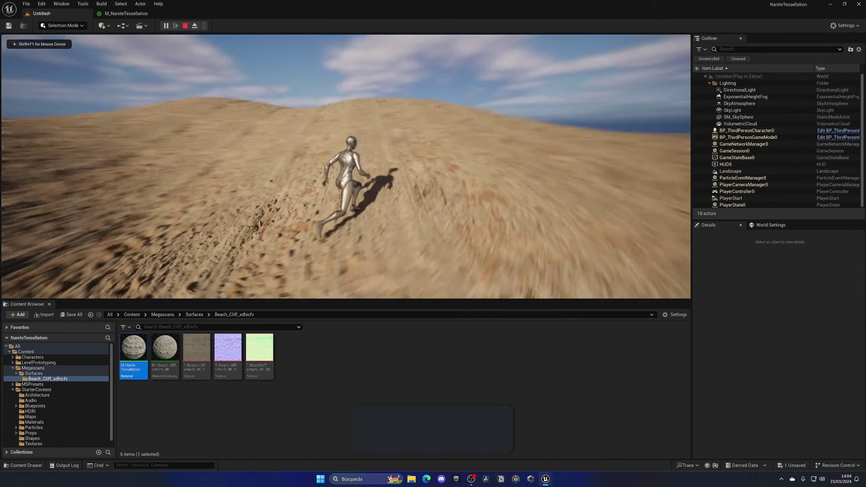
{"action": "key", "text": "d"}
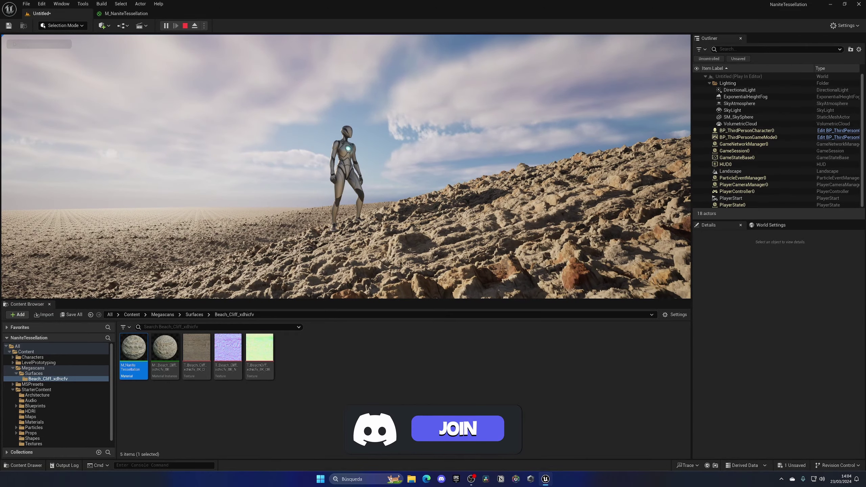
{"action": "key", "text": "d"}
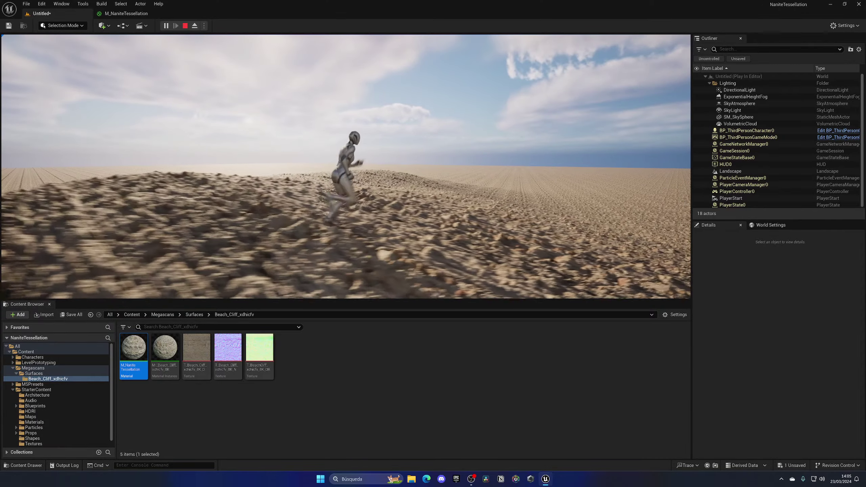
{"action": "key", "text": "w"}
{"action": "key", "text": "d"}
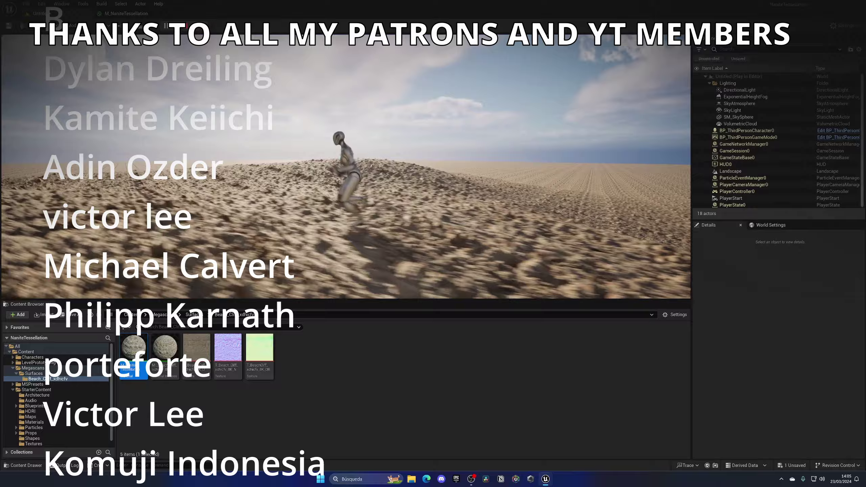
{"action": "key", "text": "s"}
{"action": "key", "text": "d"}
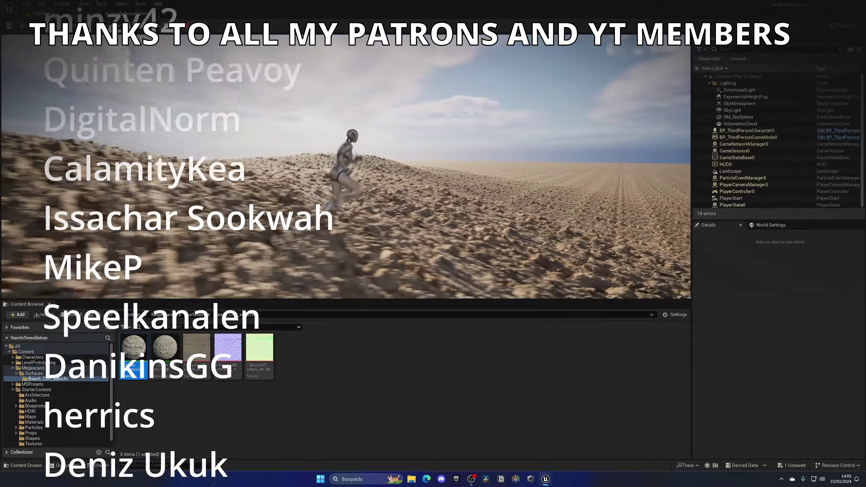
{"action": "key", "text": "w"}
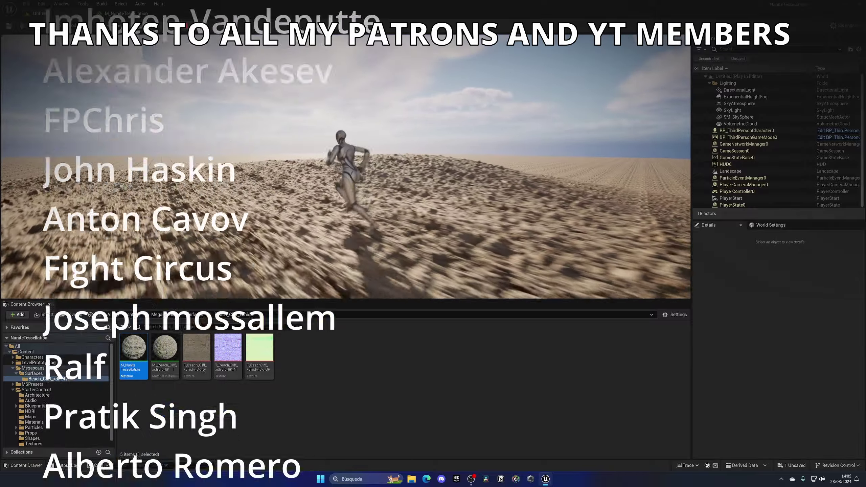